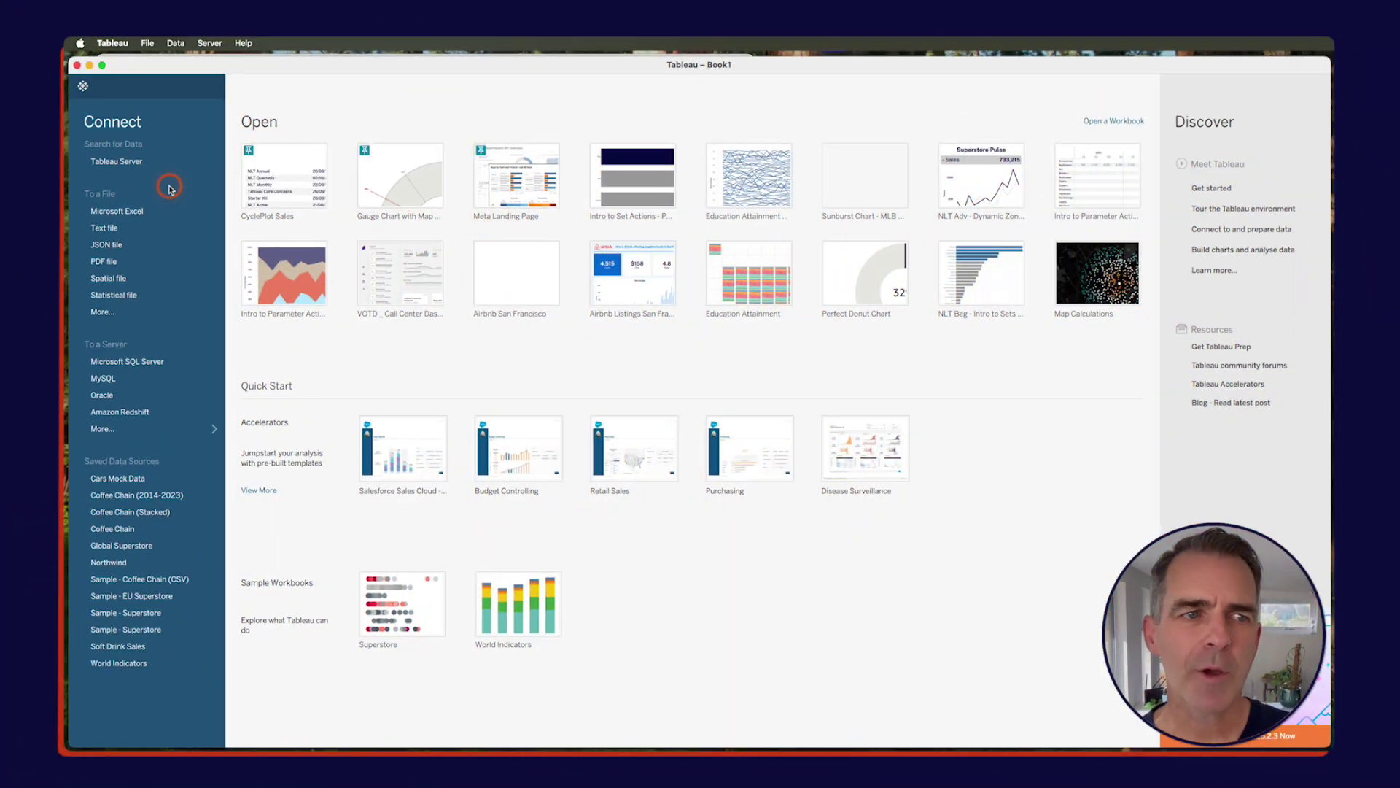
# Chart Sample - Superstore Sales by Region as descending bars fitted to Entire View.
pyautogui.click(133, 629)
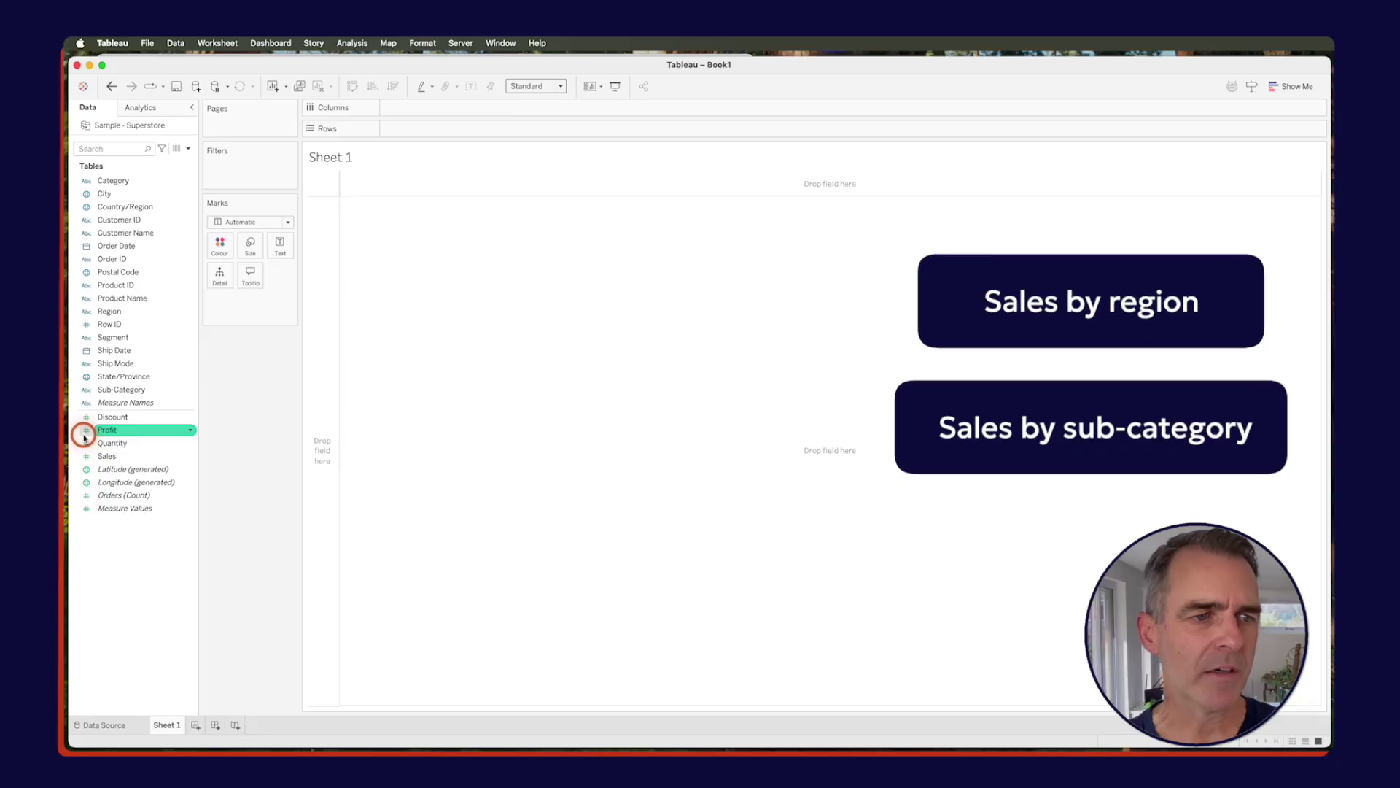
pyautogui.click(114, 352)
pyautogui.moveTo(109, 311)
pyautogui.mouseDown()
pyautogui.moveTo(336, 308)
pyautogui.moveTo(322, 314)
pyautogui.mouseUp()
pyautogui.moveTo(107, 456); pyautogui.dragTo(470, 104)
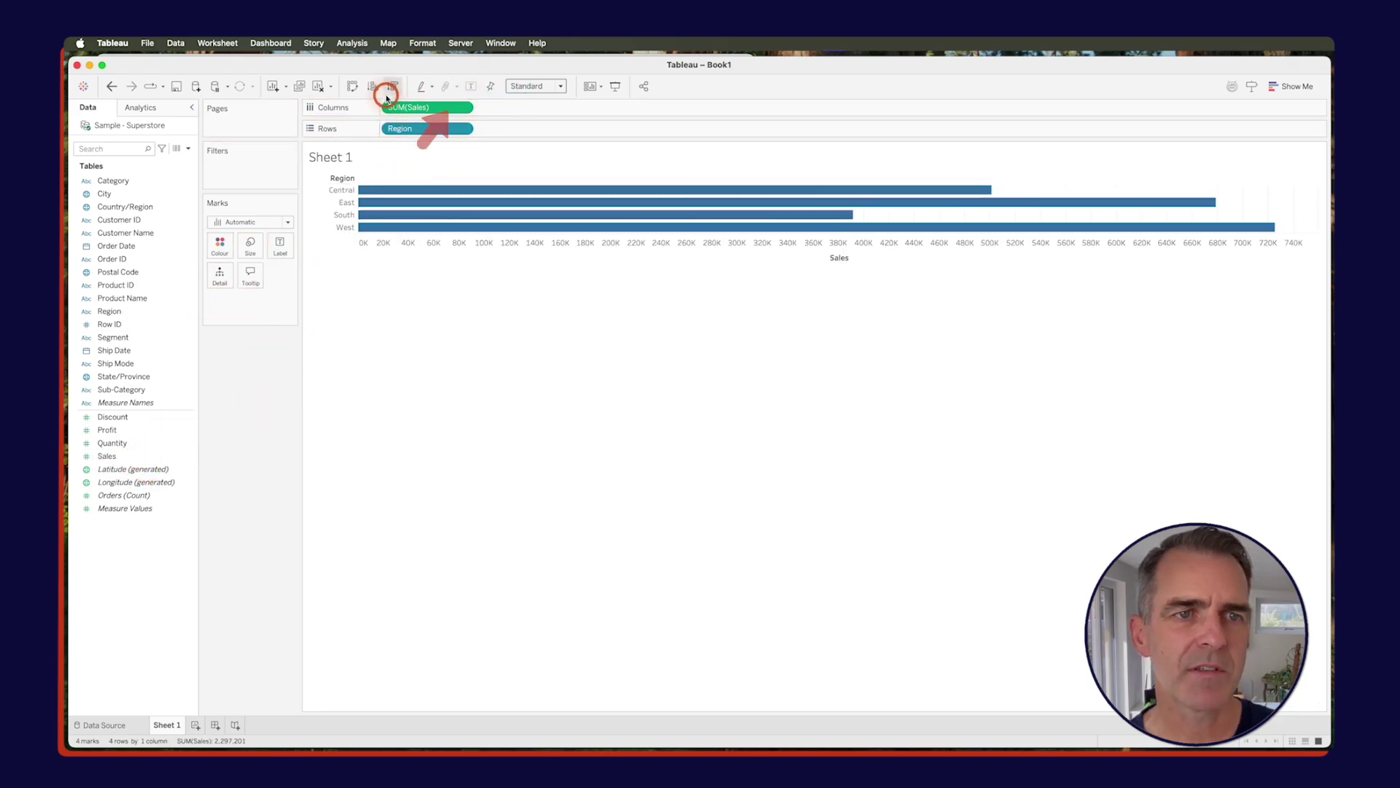
pyautogui.click(393, 86)
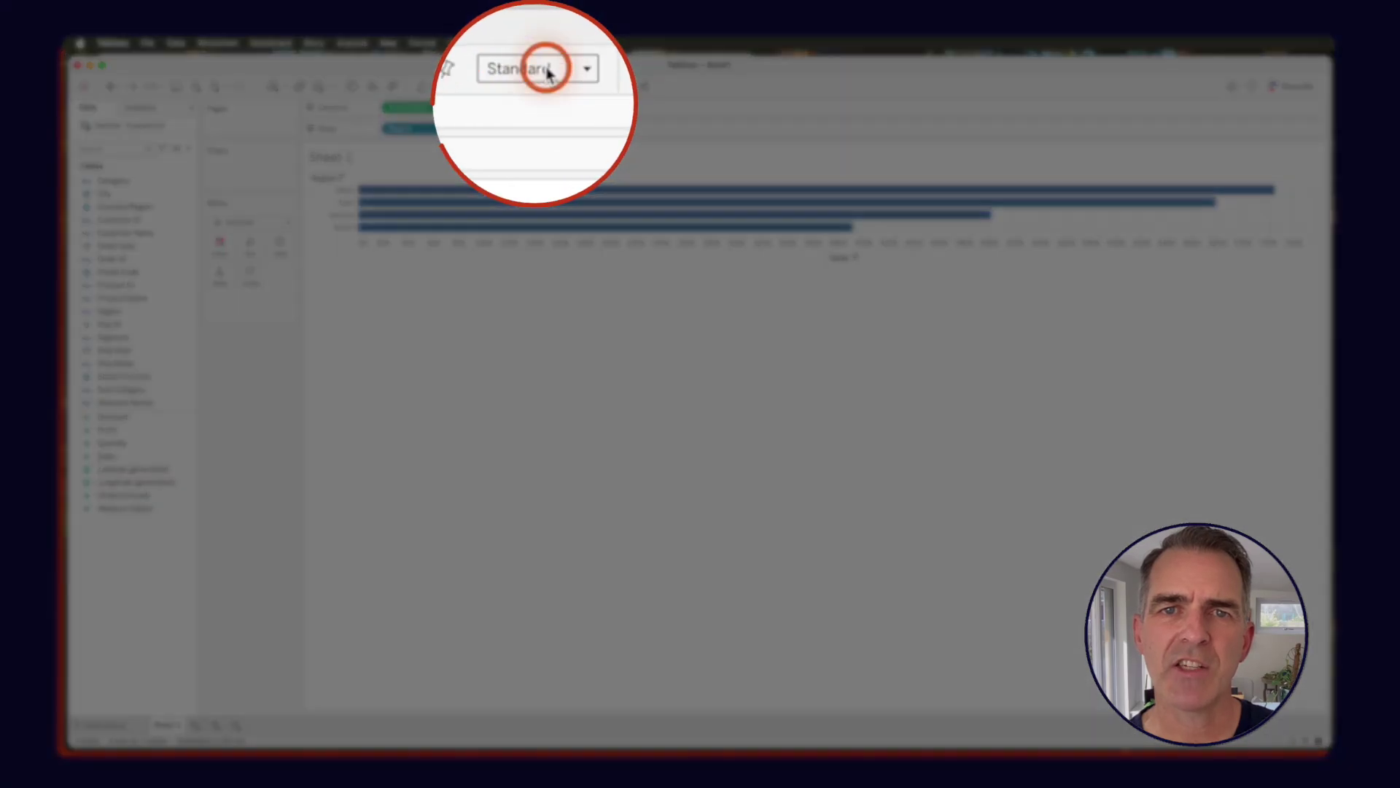
pyautogui.click(540, 86)
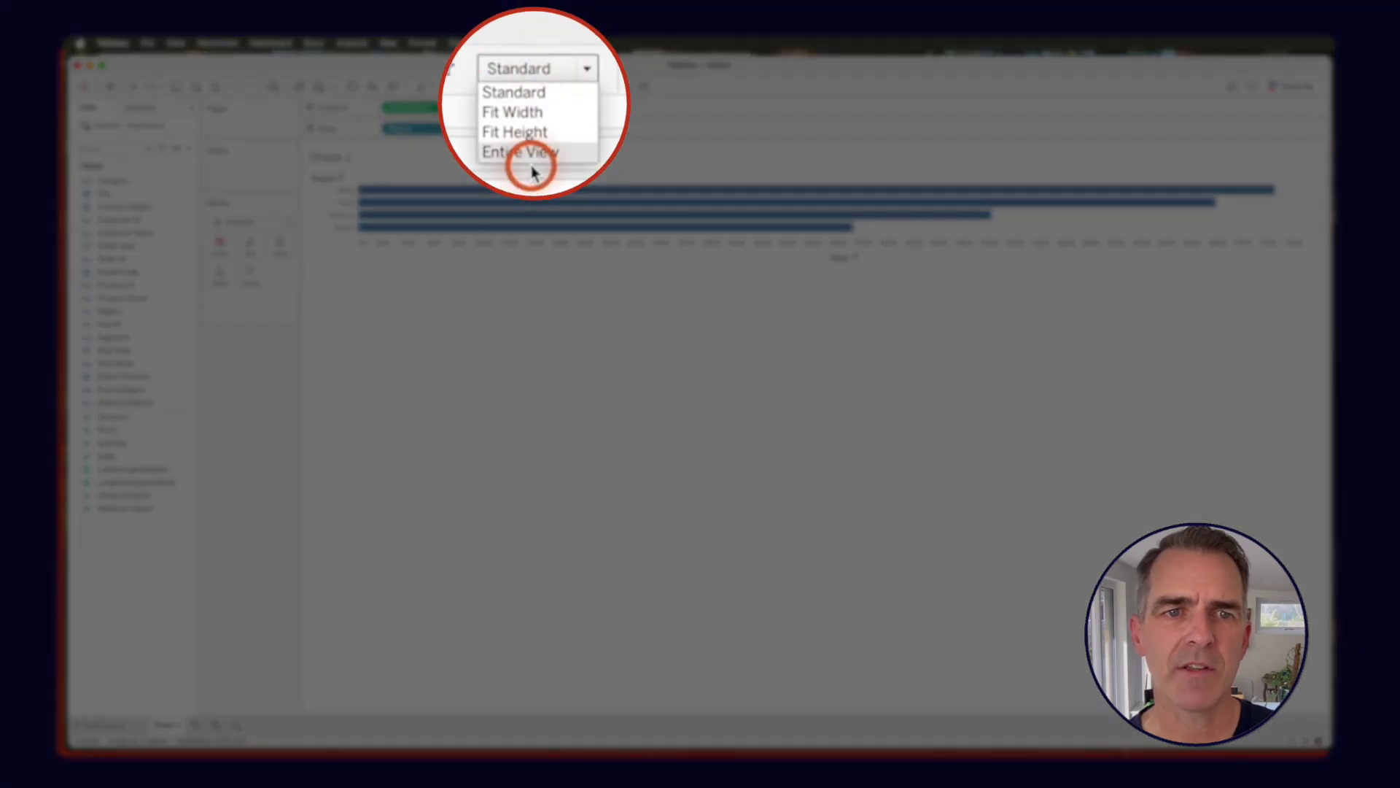
pyautogui.click(530, 134)
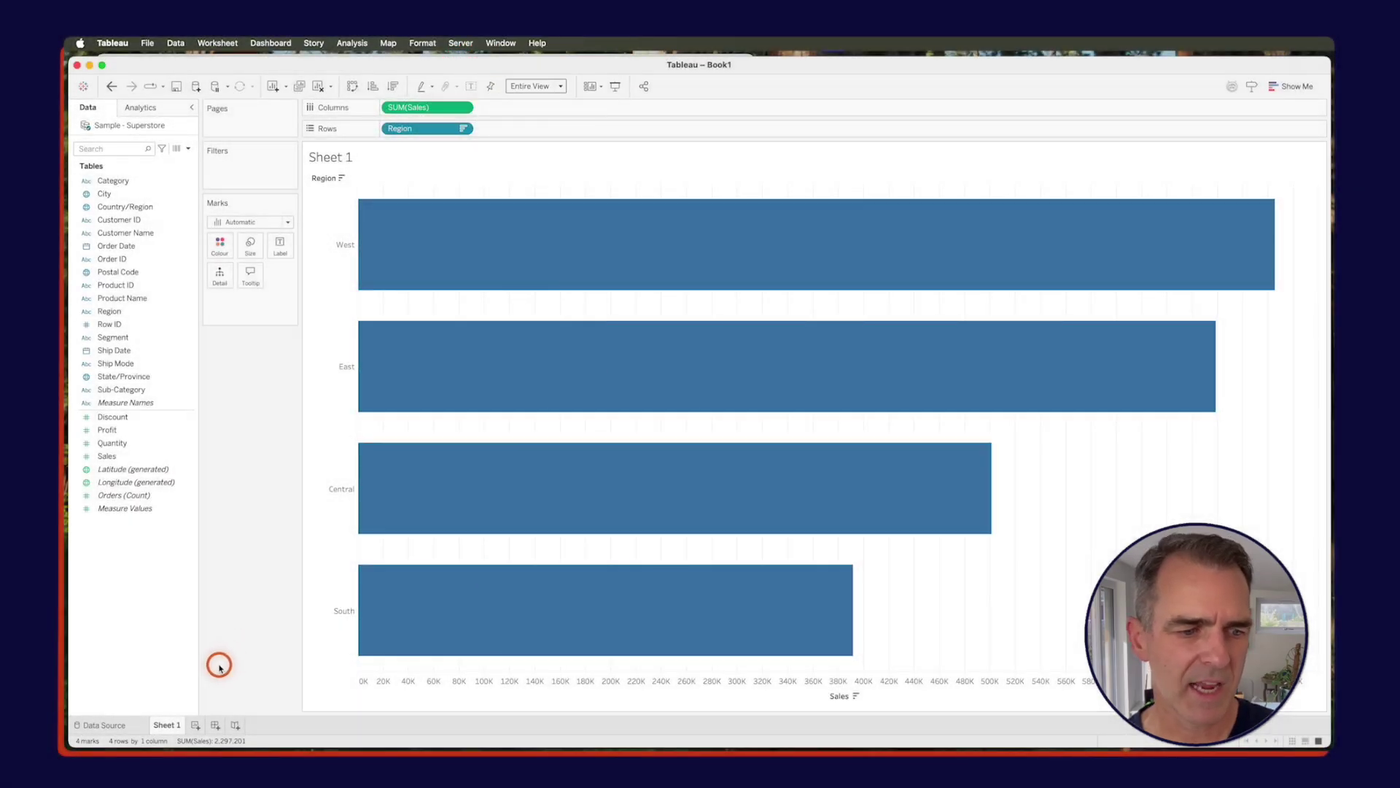
# Rename the sheet 'Sales by Region' and add a new blank worksheet.
pyautogui.doubleClick(166, 726)
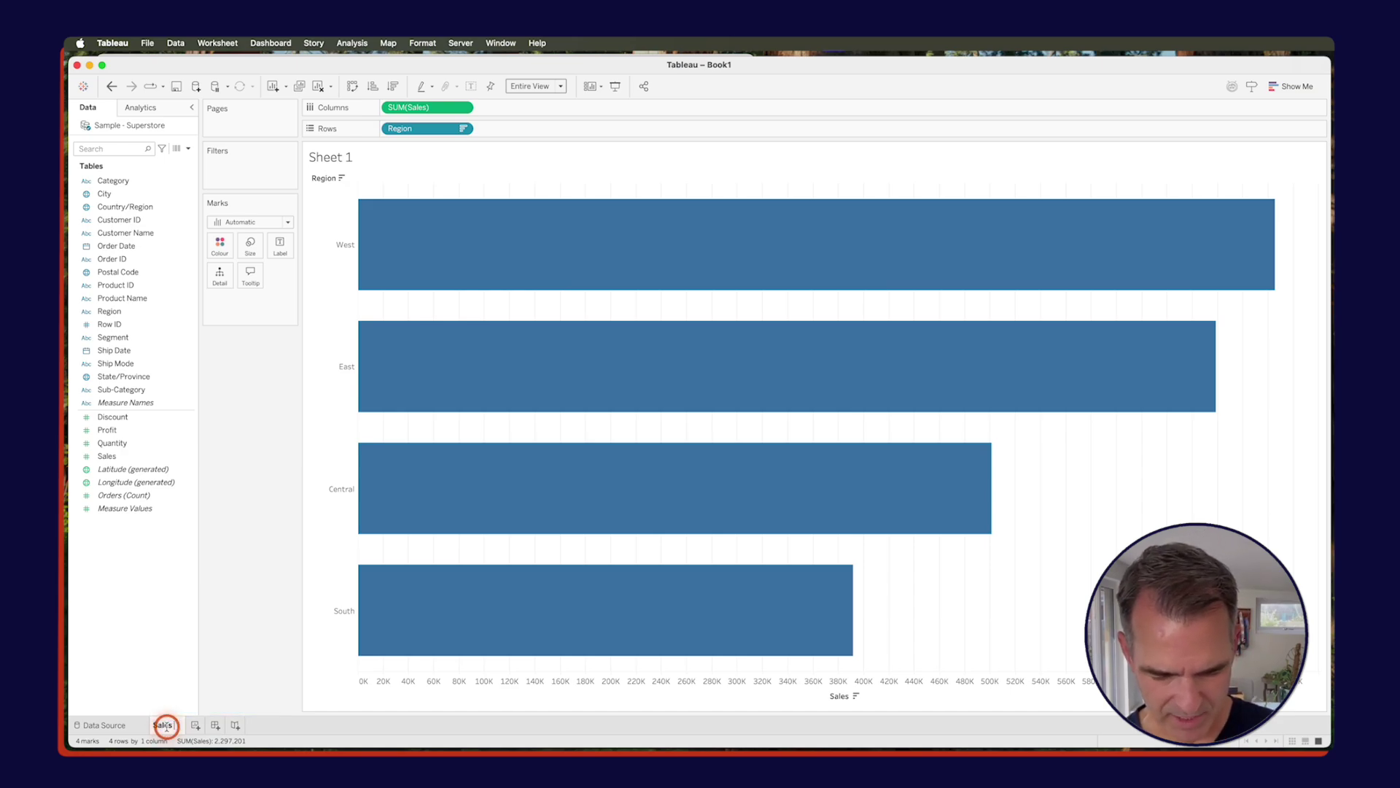
pyautogui.press('Return')
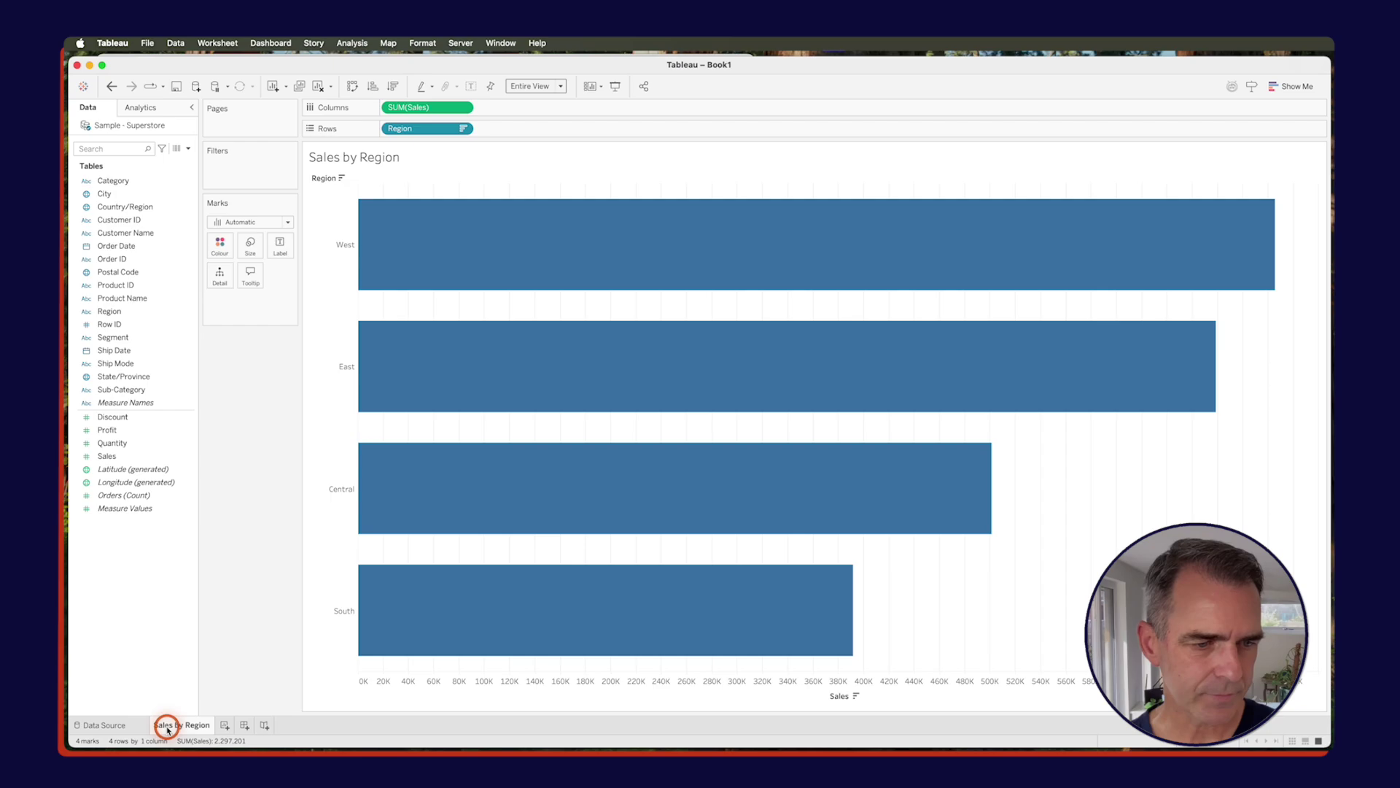
pyautogui.click(223, 725)
# Put Sub-Category on Rows and Sales on Columns, sorted descending and fitted to Entire View.
pyautogui.click(141, 391)
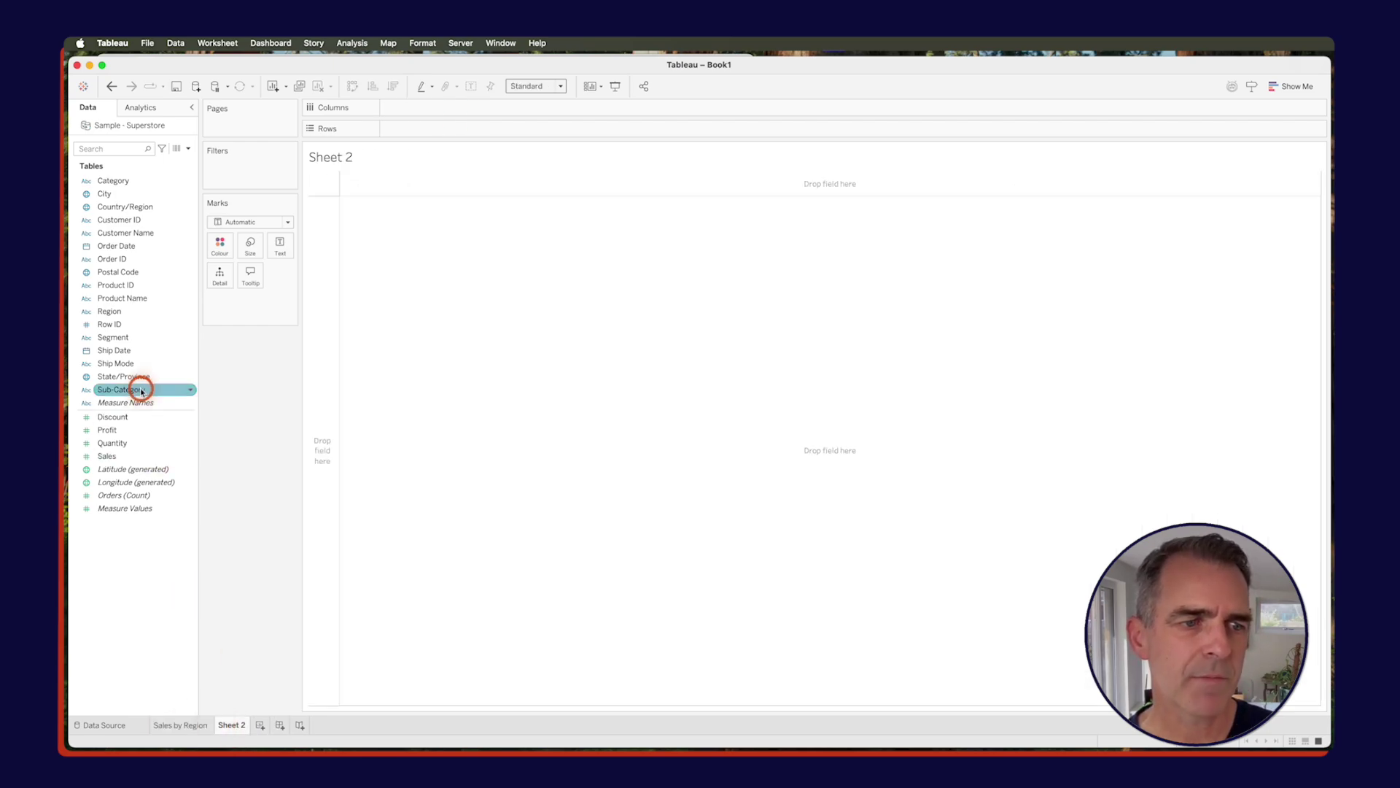
pyautogui.moveTo(142, 391); pyautogui.dragTo(324, 369)
pyautogui.click(110, 456)
pyautogui.moveTo(110, 457); pyautogui.dragTo(416, 111)
pyautogui.click(393, 86)
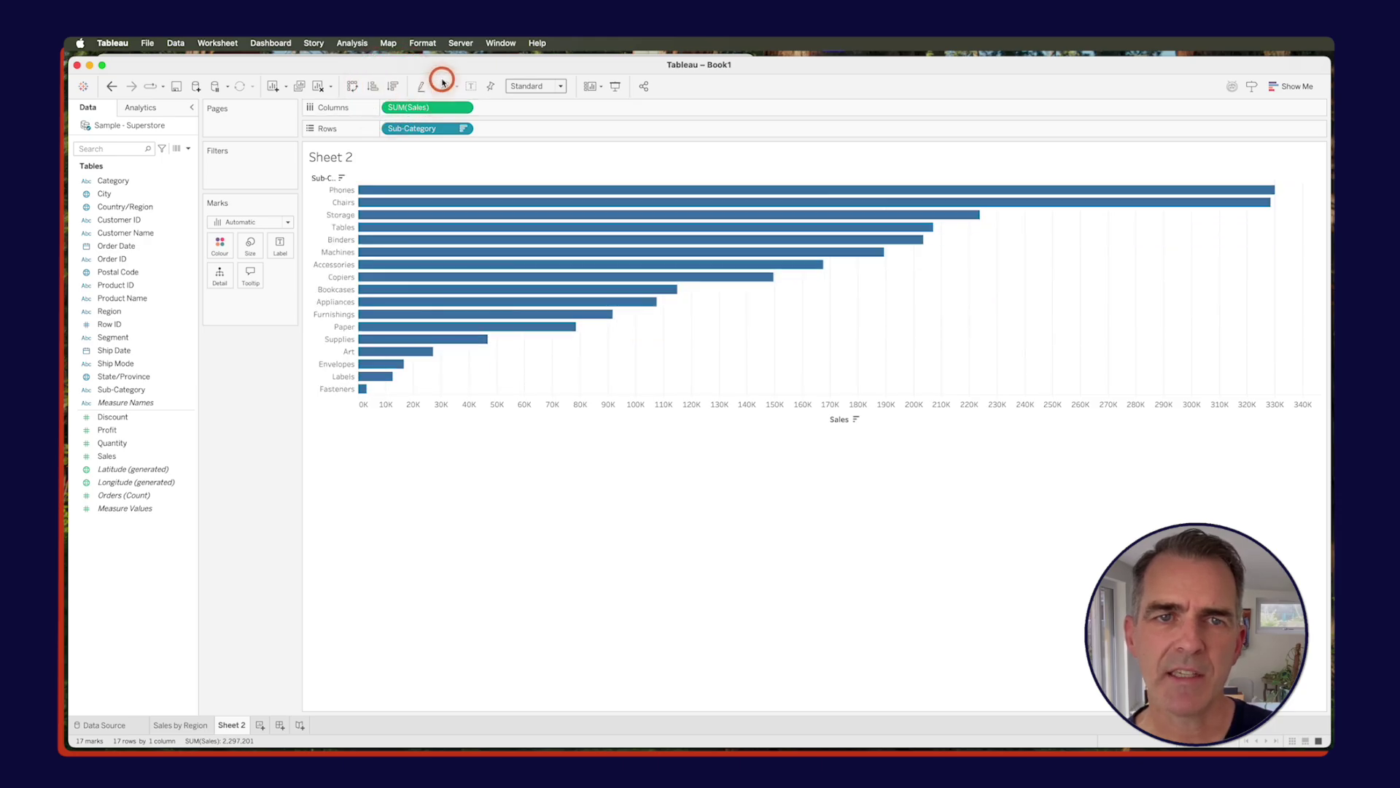
pyautogui.click(514, 86)
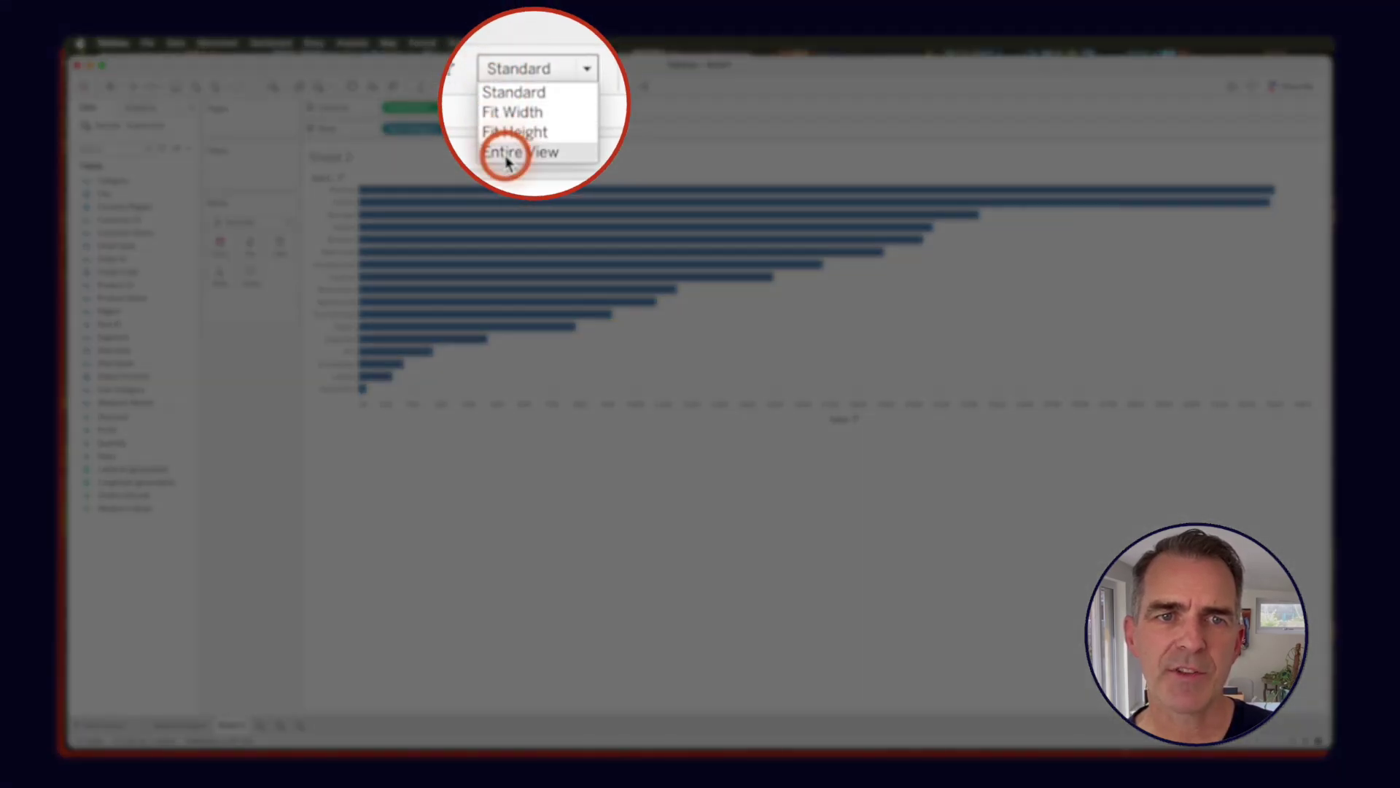
pyautogui.click(518, 129)
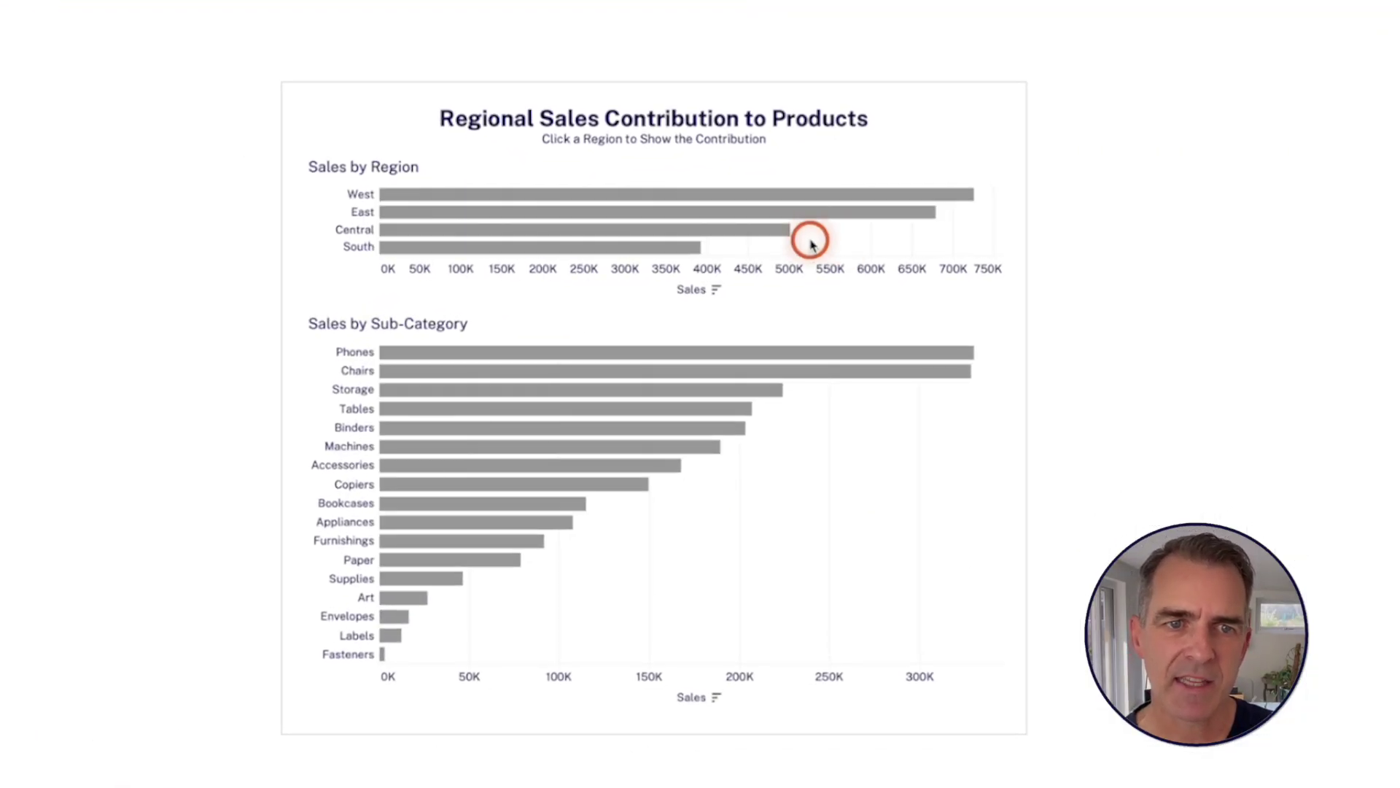
# Select the East bar in the example dashboard, then return to the Sales by Region sheet.
pyautogui.click(492, 211)
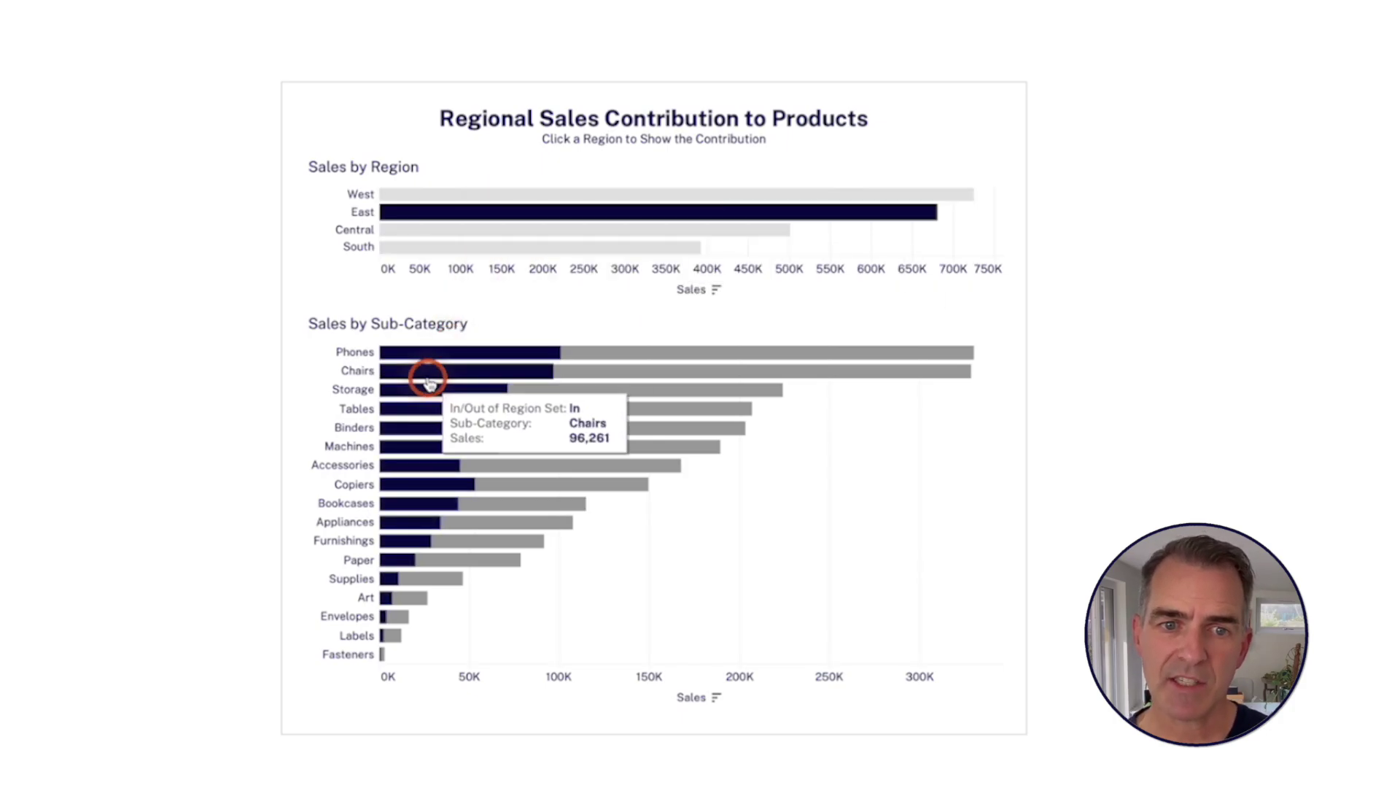
pyautogui.moveTo(436, 362)
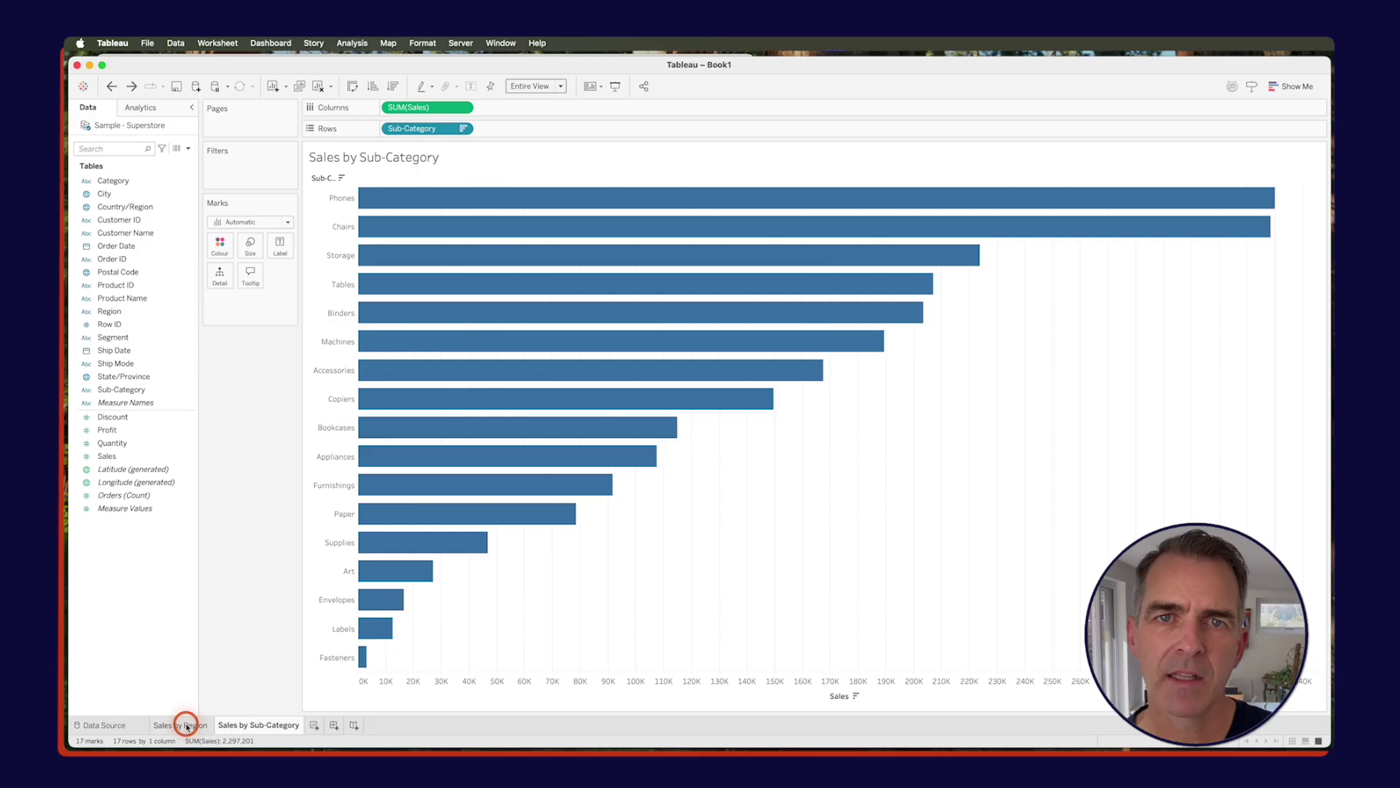
pyautogui.click(183, 724)
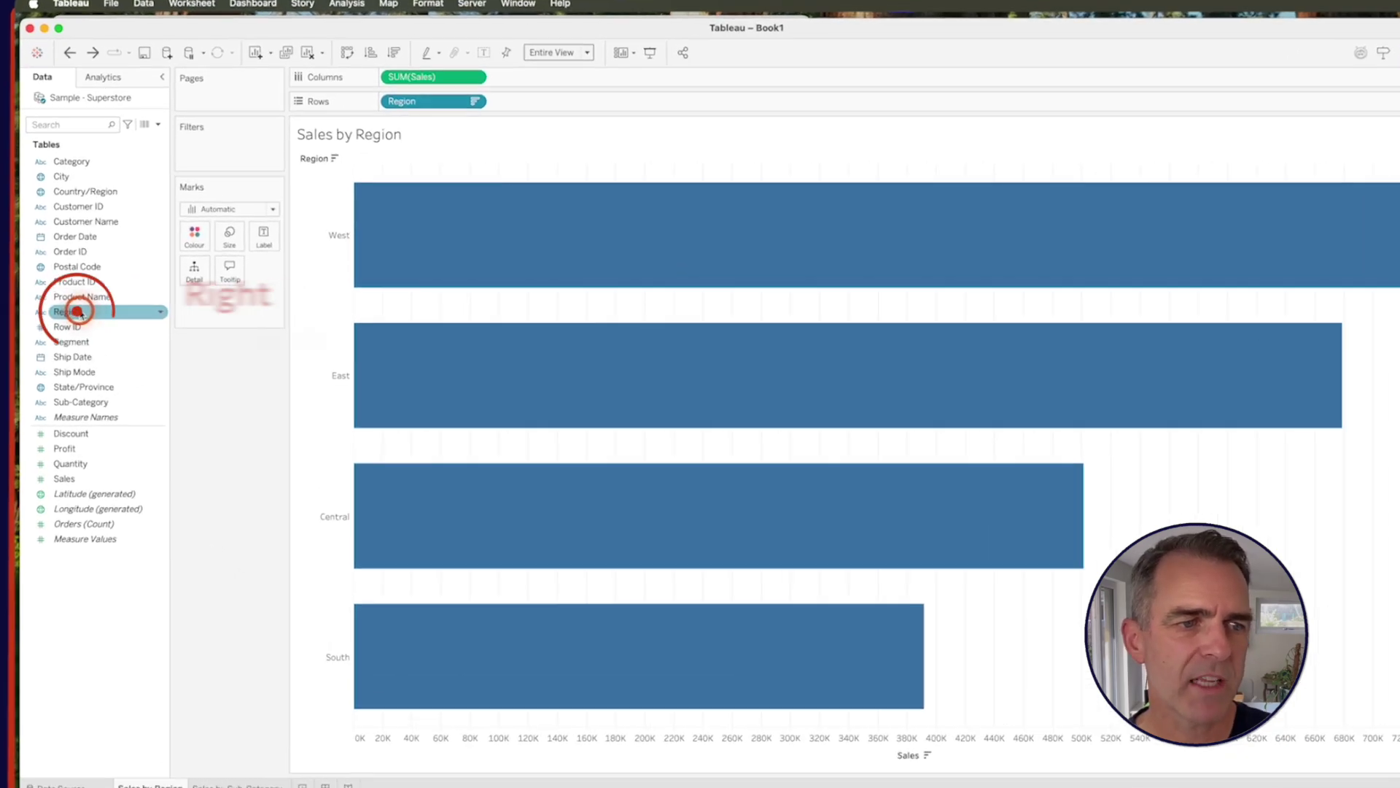
# Create a Region Set containing Central from Region and use it to colour the bars.
pyautogui.rightClick(113, 312)
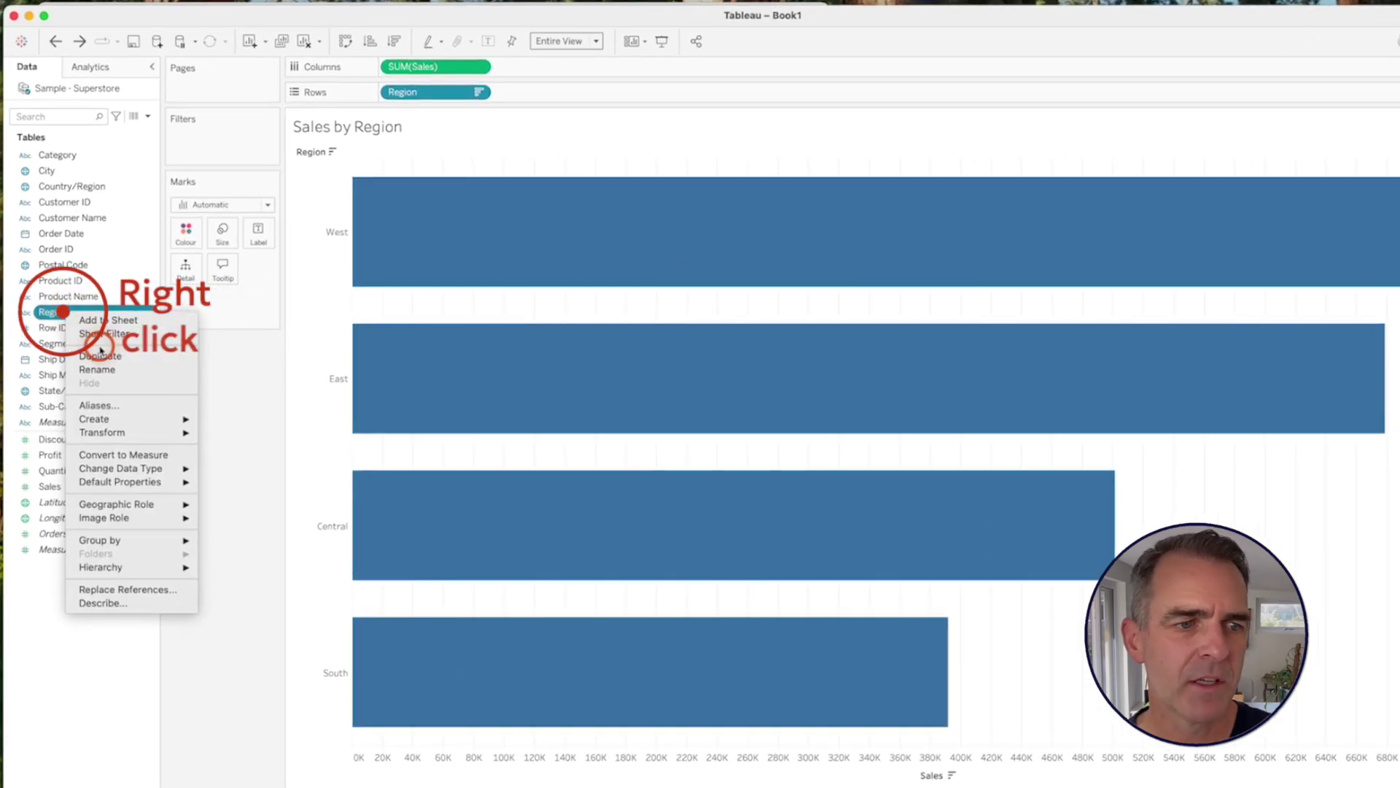
pyautogui.moveTo(150, 418)
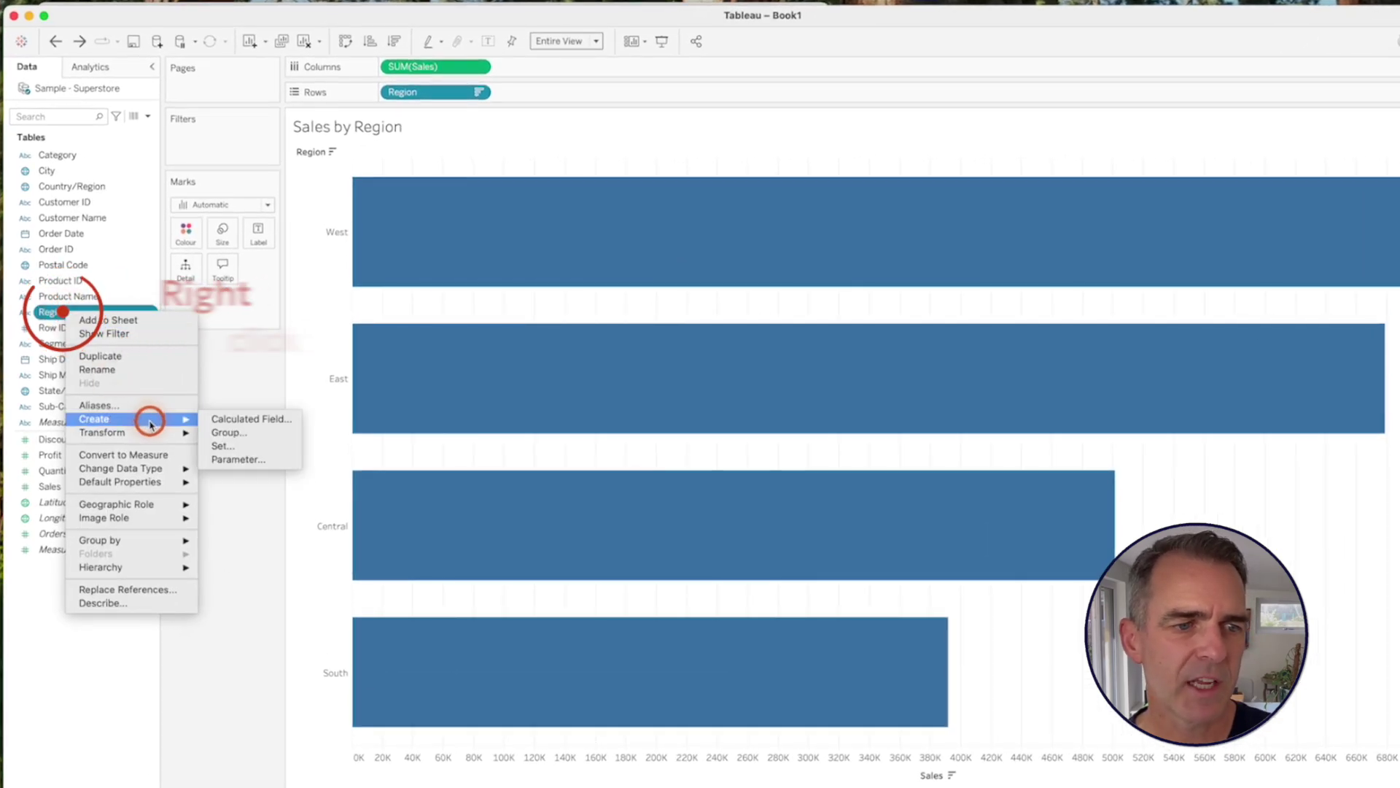
pyautogui.click(222, 445)
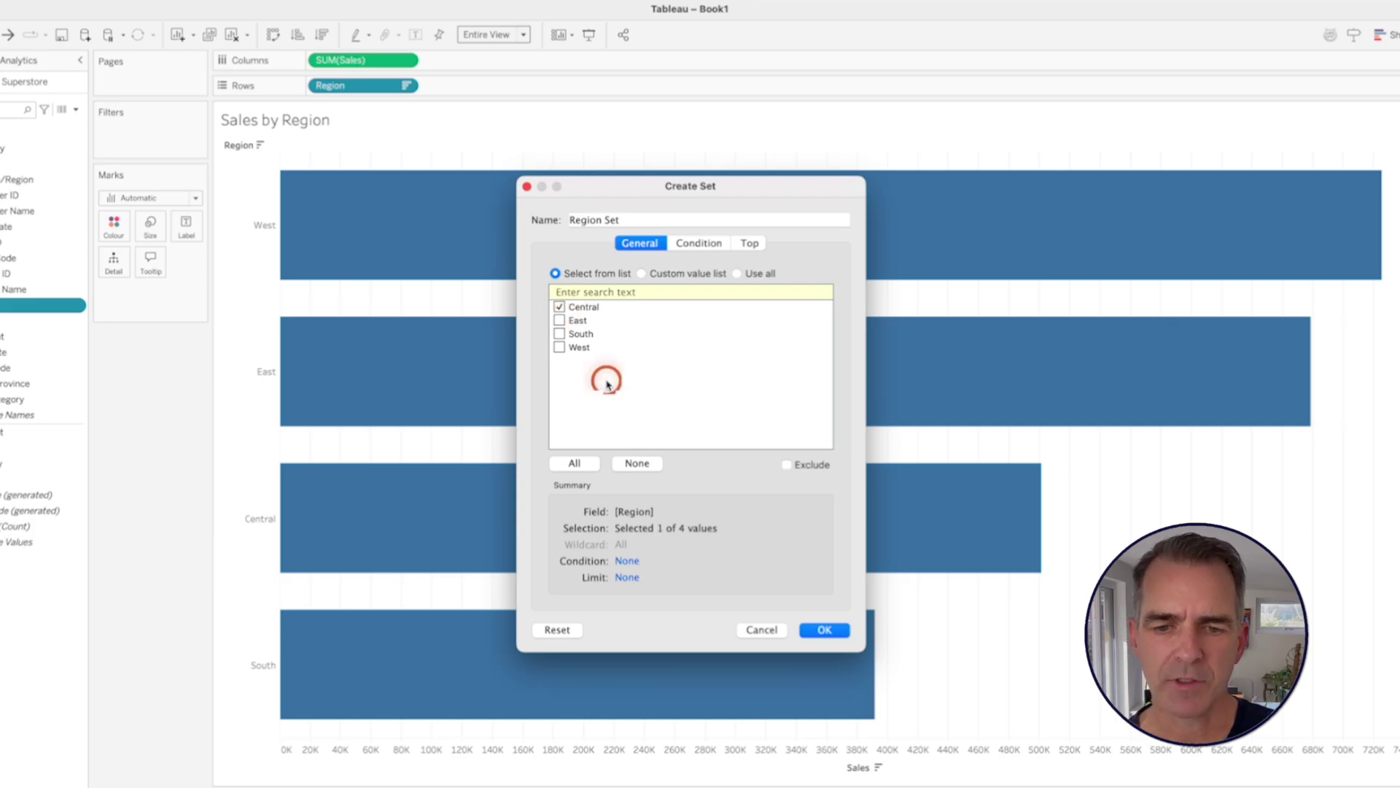
pyautogui.click(824, 629)
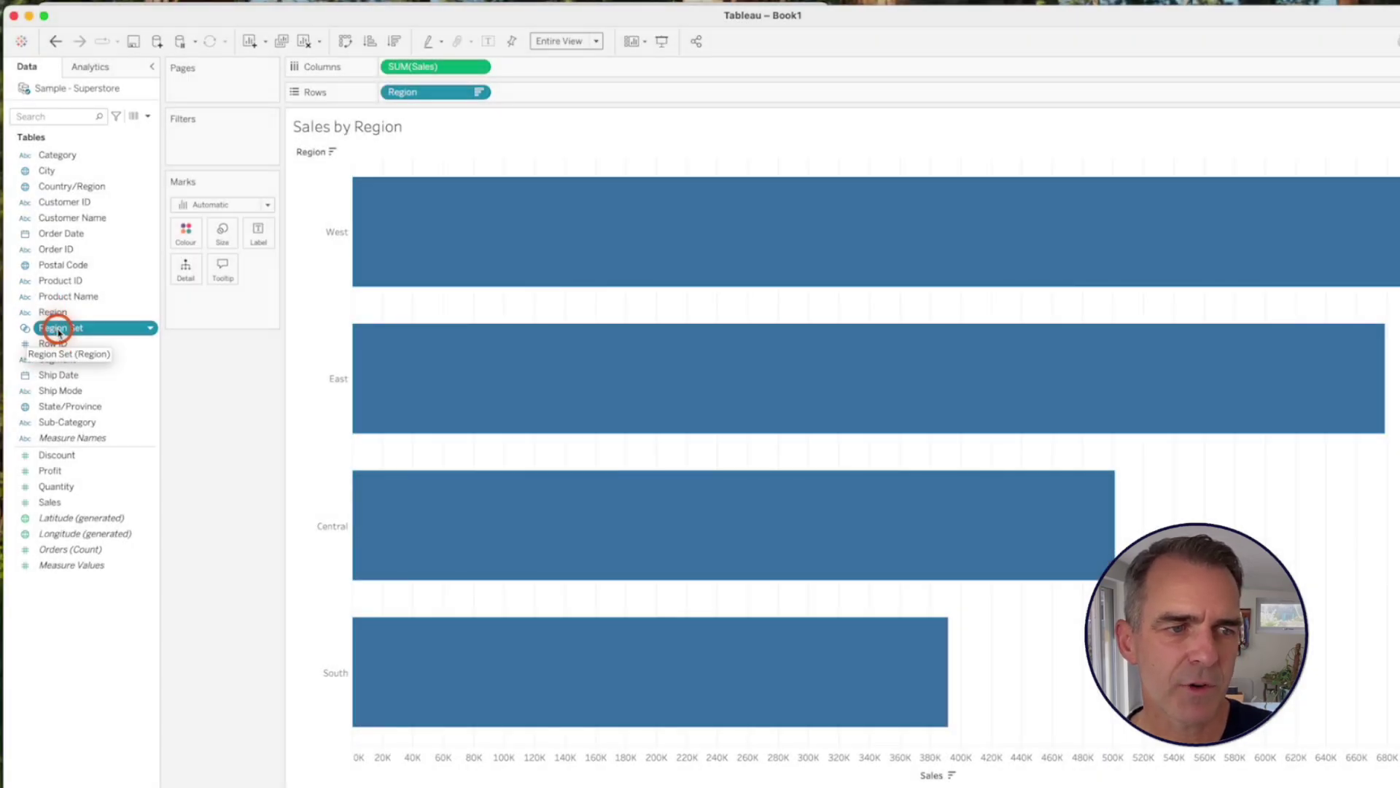
pyautogui.moveTo(59, 332); pyautogui.dragTo(189, 233)
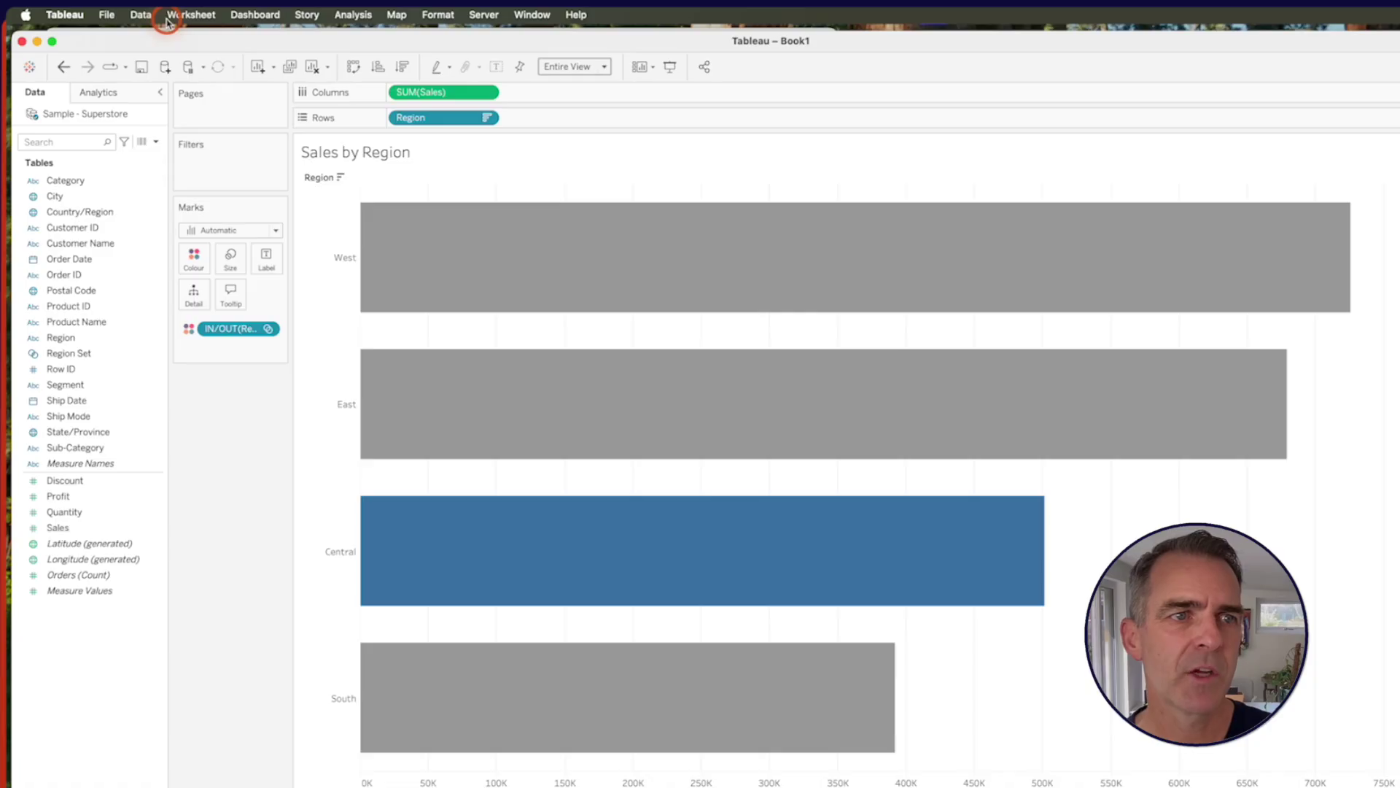
# Add a new set action from Worksheet > Actions named 'Update Region Set'.
pyautogui.click(187, 16)
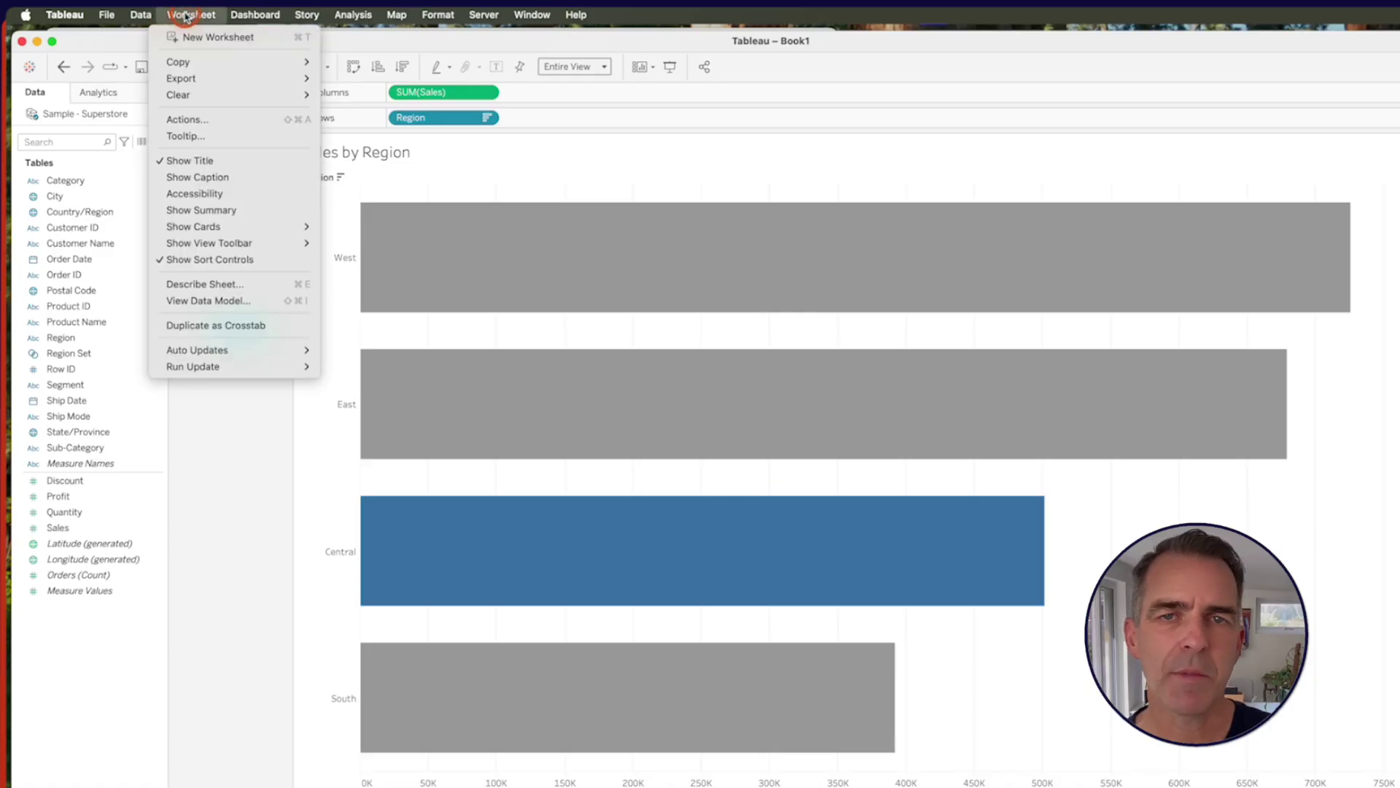
pyautogui.click(194, 122)
pyautogui.click(590, 563)
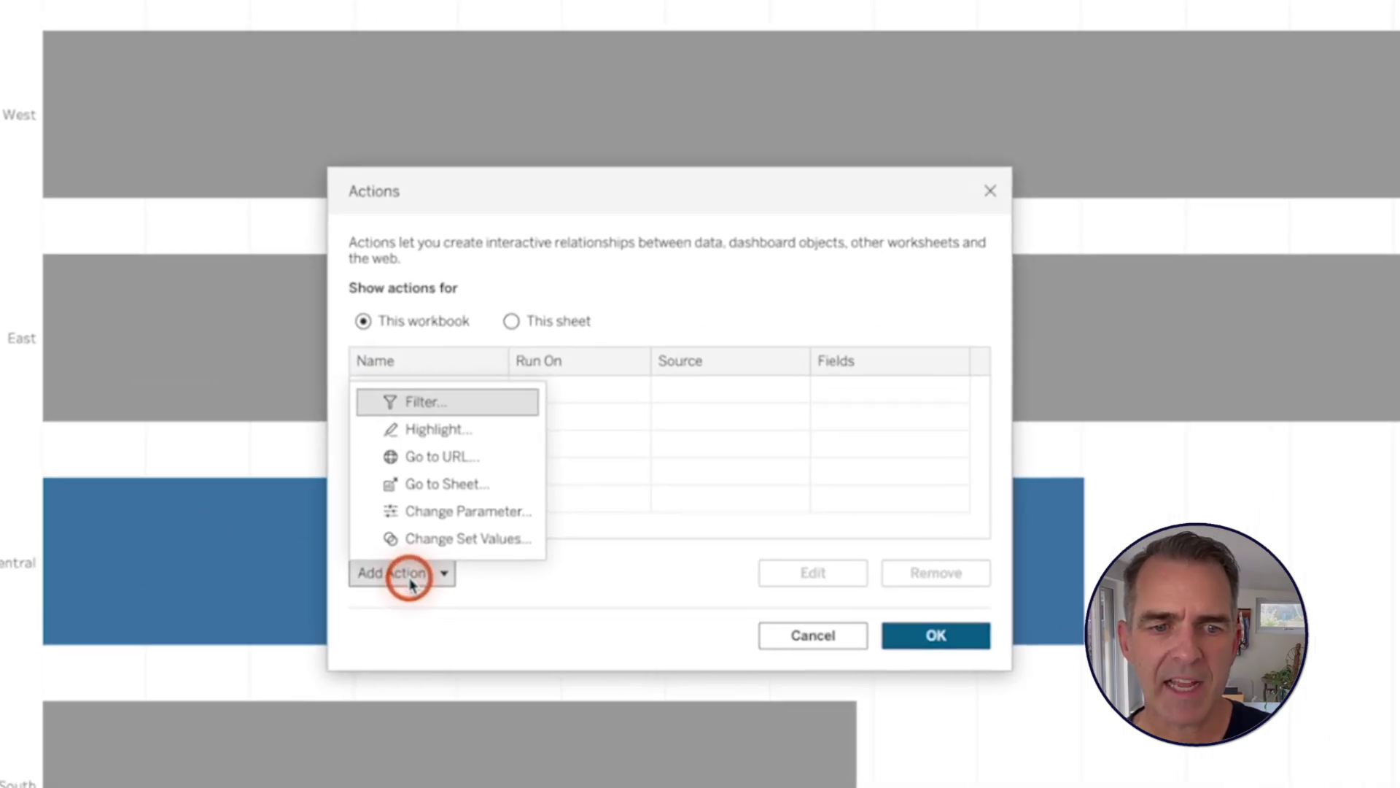
pyautogui.click(431, 539)
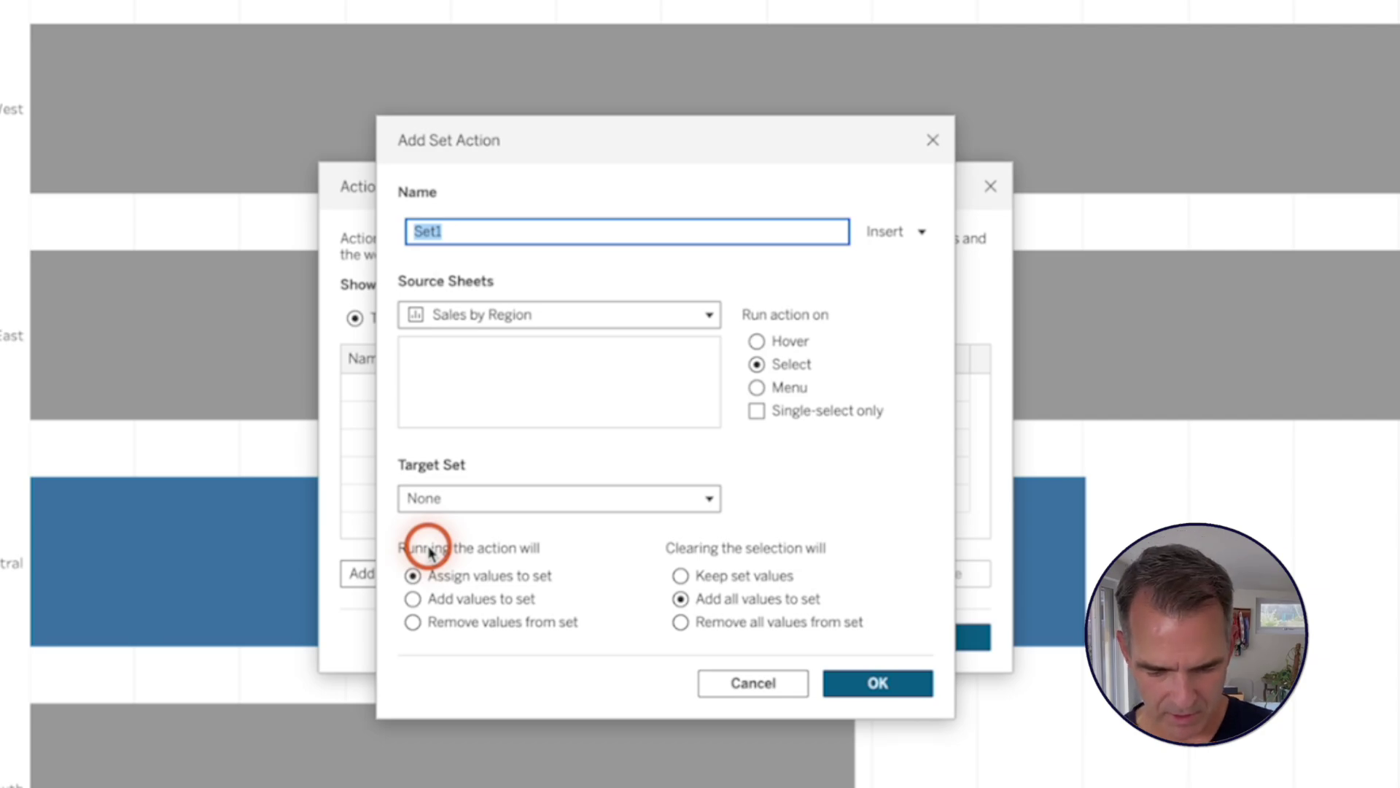
pyautogui.write('Update Region ')
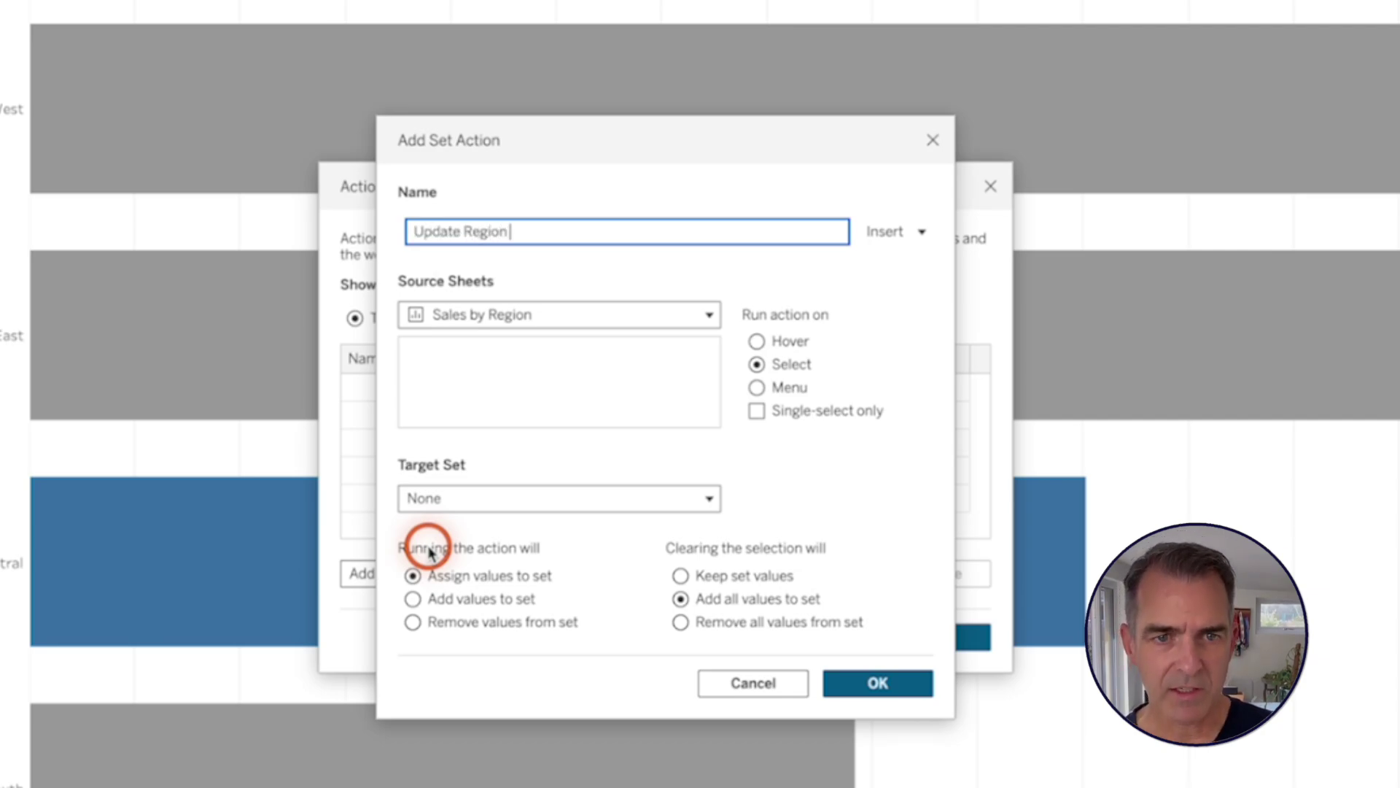
pyautogui.write('Set')
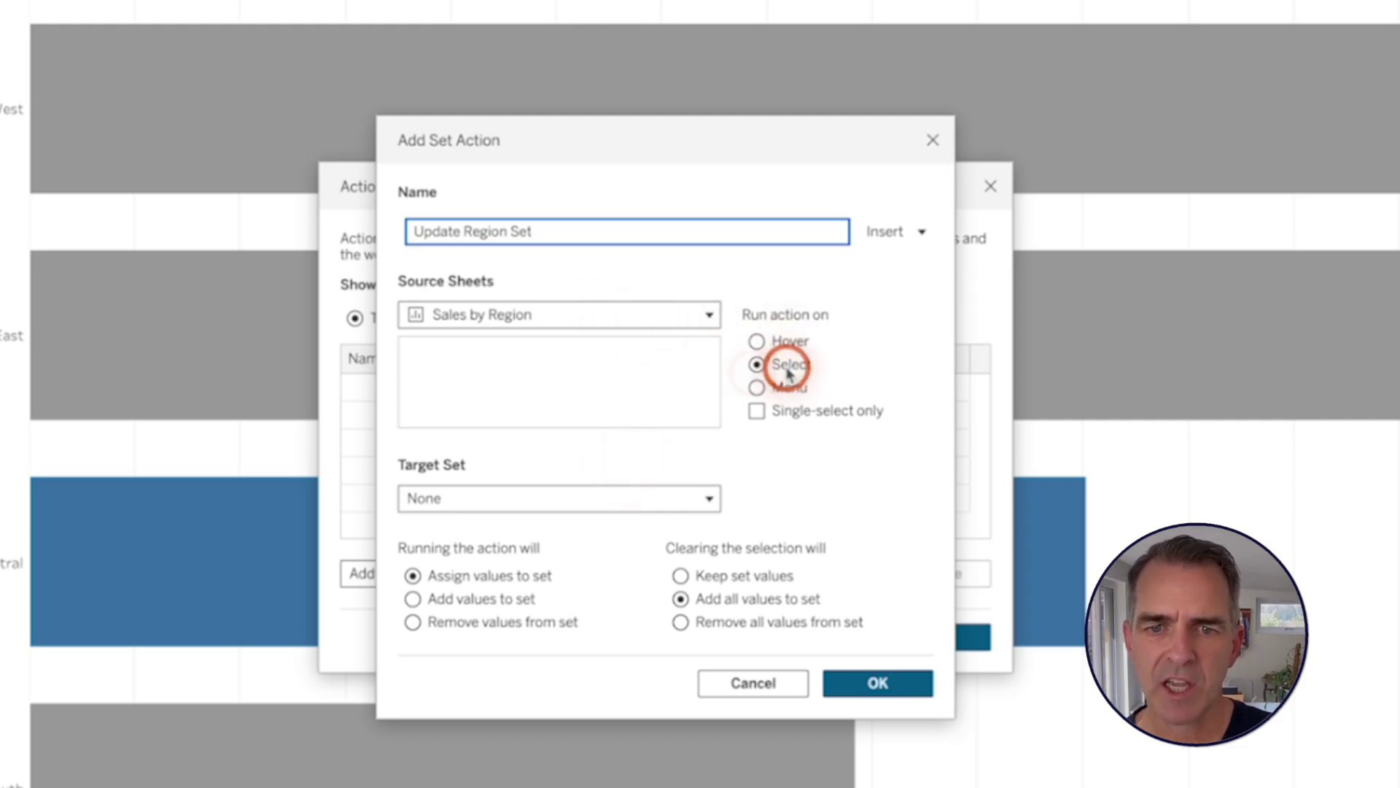
# Target Sample - Superstore's Region Set and remove all values when the selection clears.
pyautogui.click(622, 496)
pyautogui.moveTo(616, 554)
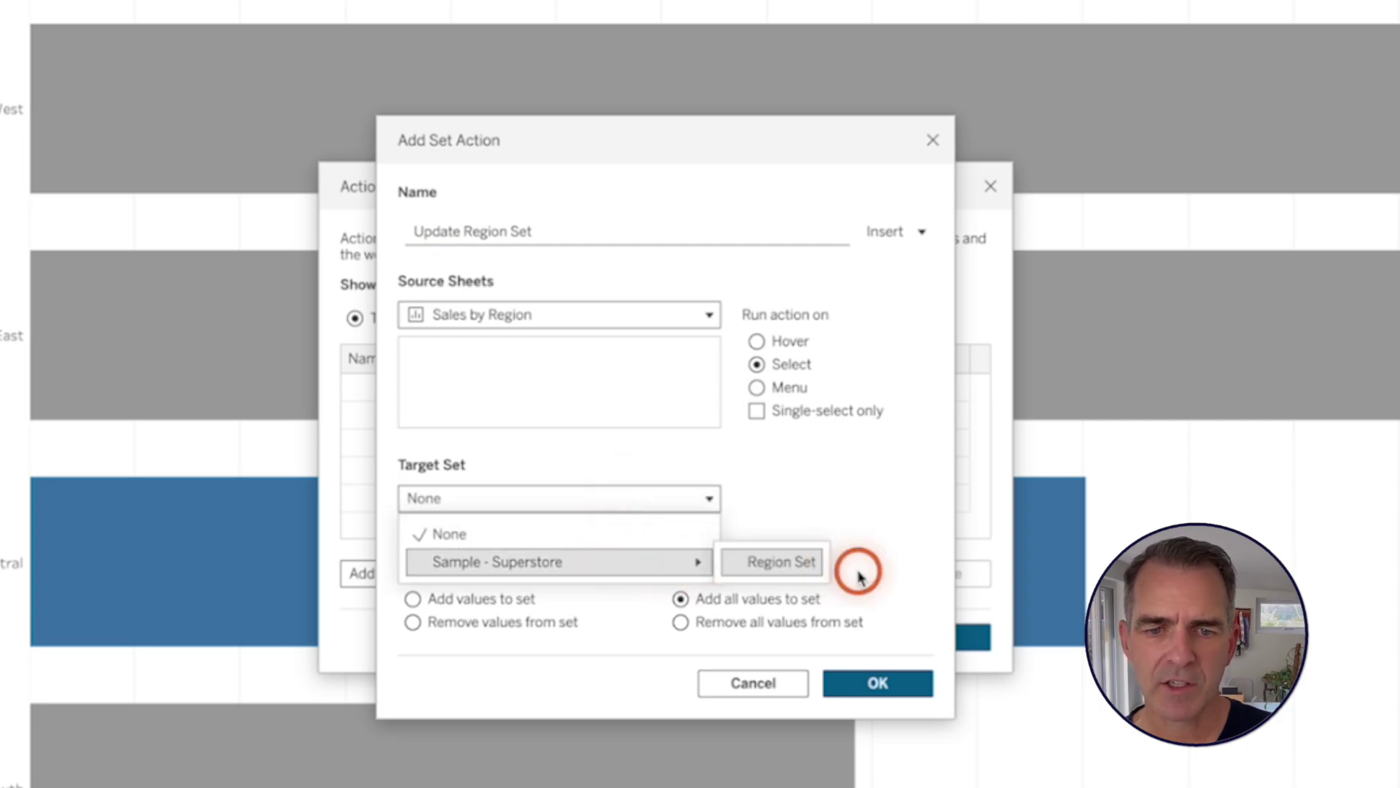
pyautogui.click(800, 563)
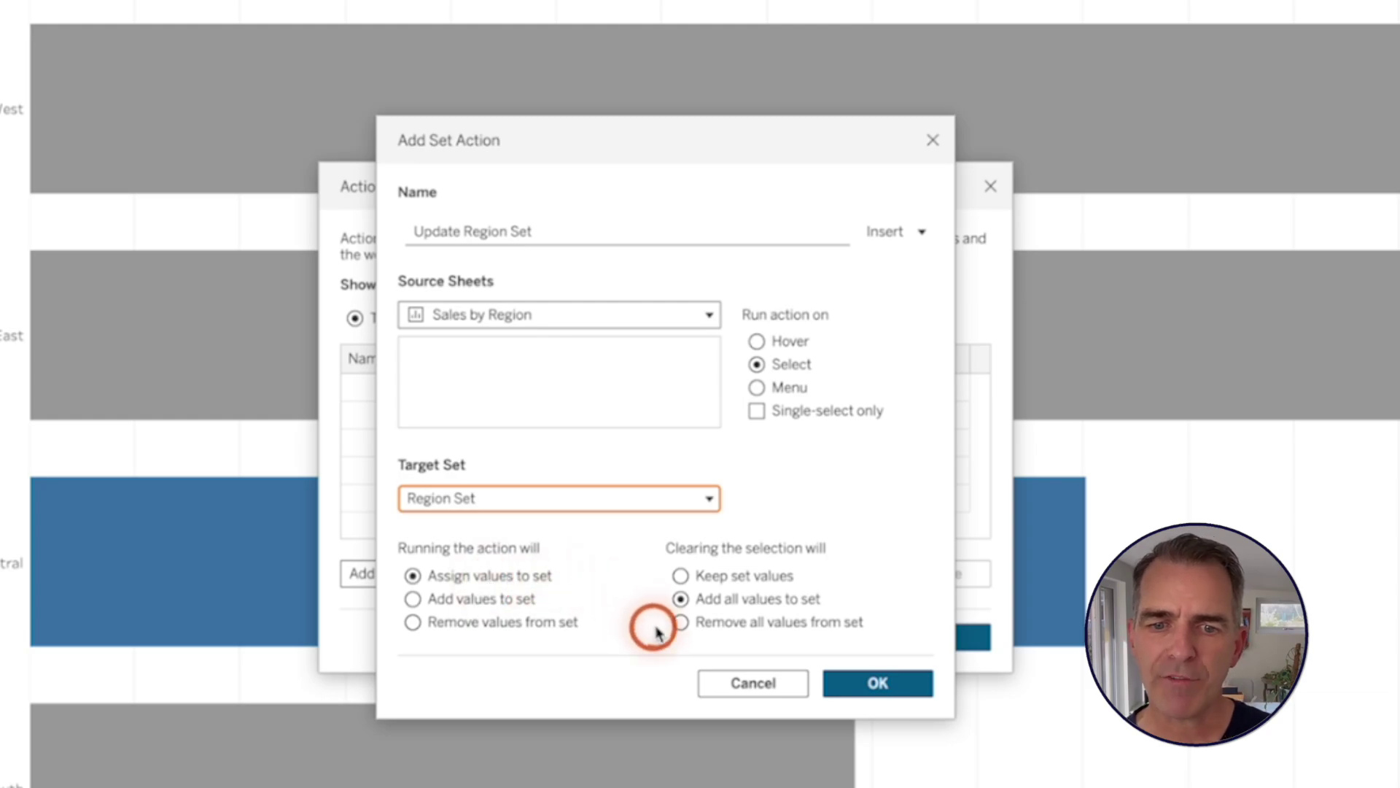
pyautogui.click(680, 622)
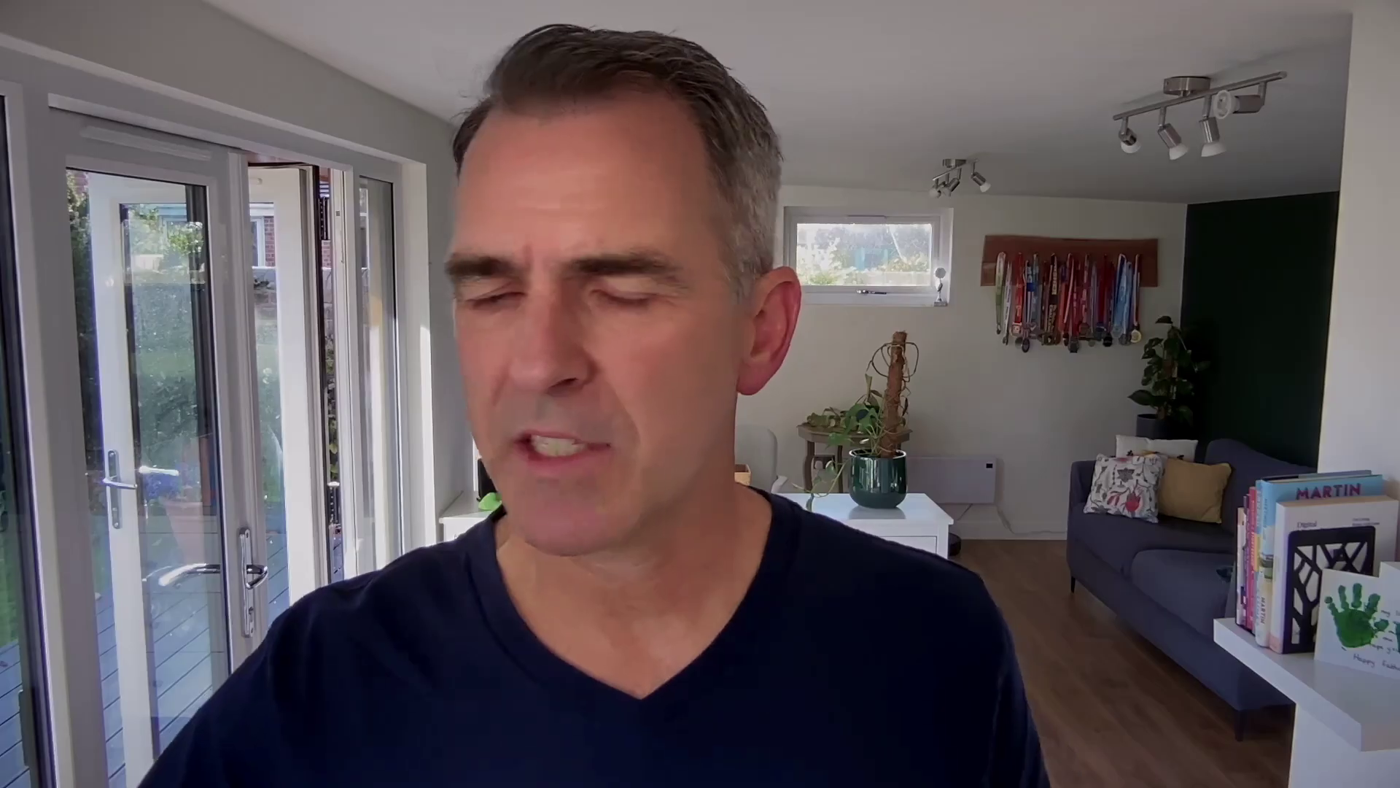
# Preview selecting and clearing East in the finished example dashboard.
pyautogui.click(716, 212)
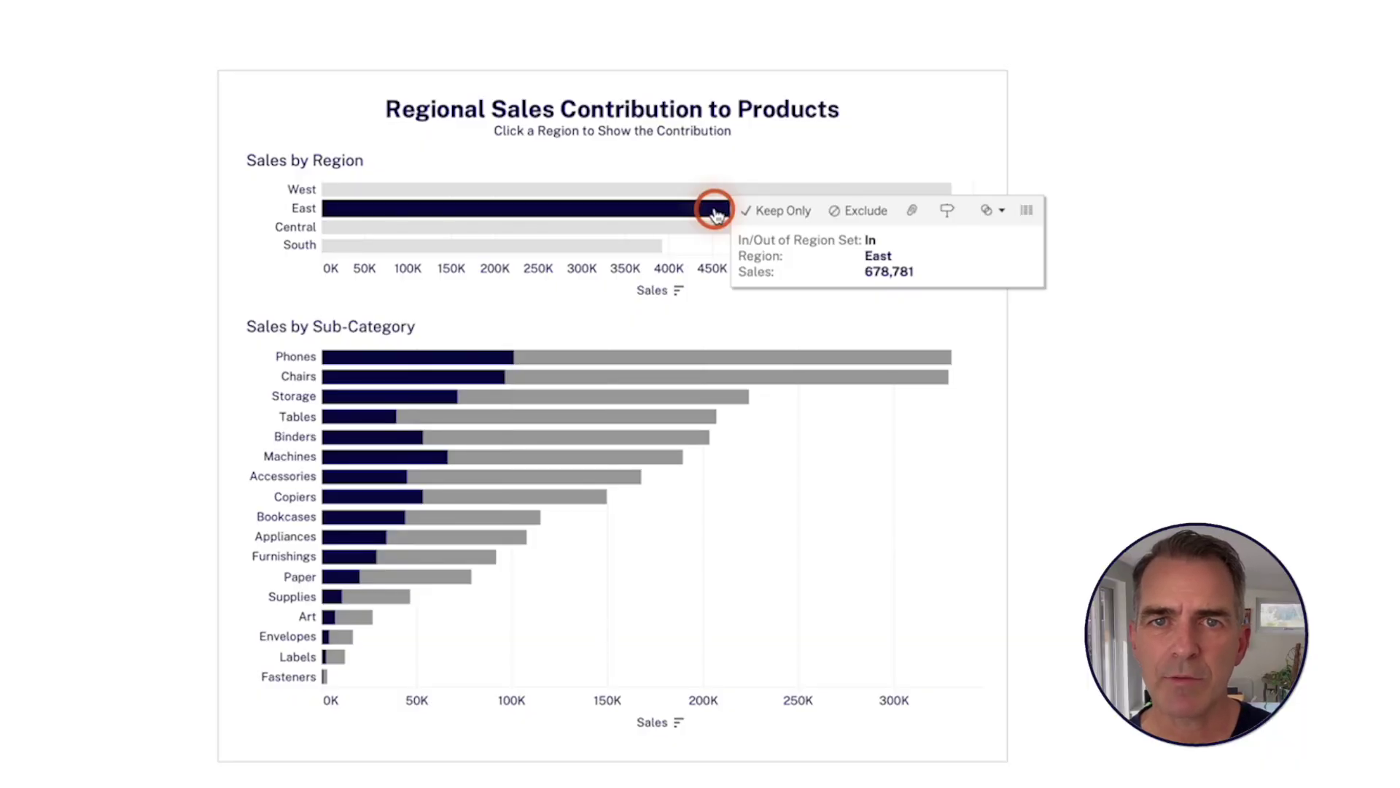
pyautogui.moveTo(370, 621)
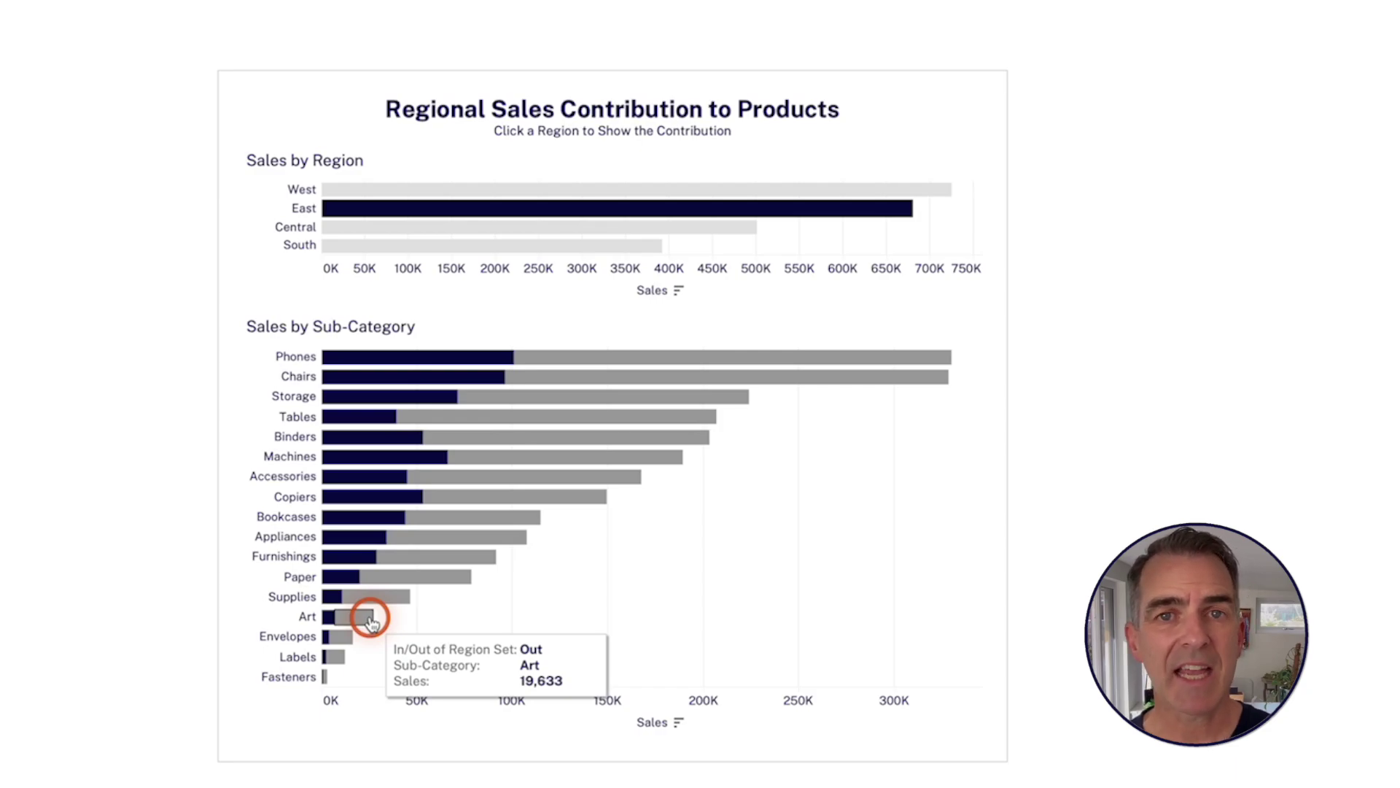
pyautogui.click(413, 214)
pyautogui.click(413, 214)
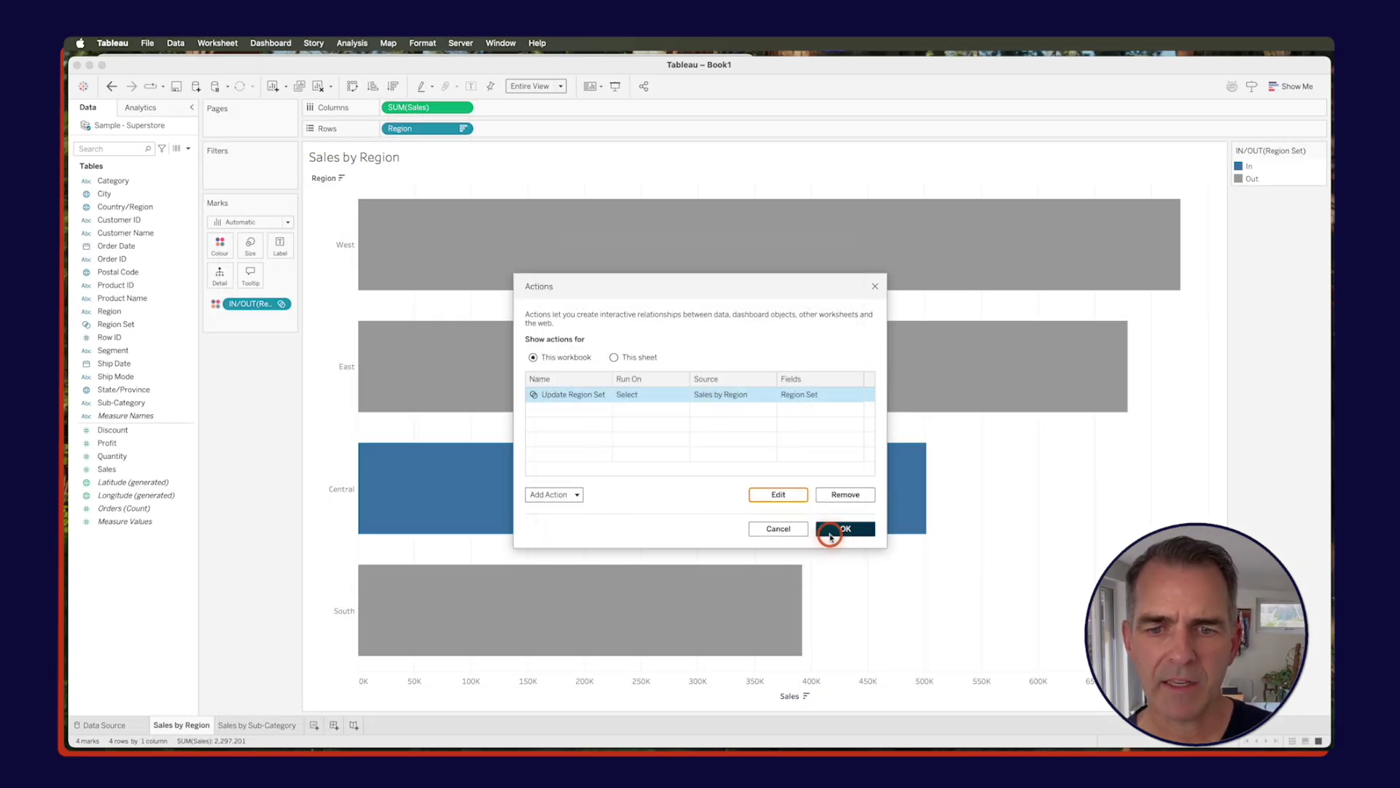
# Save the Update Region Set action and test it by selecting West.
pyautogui.click(832, 529)
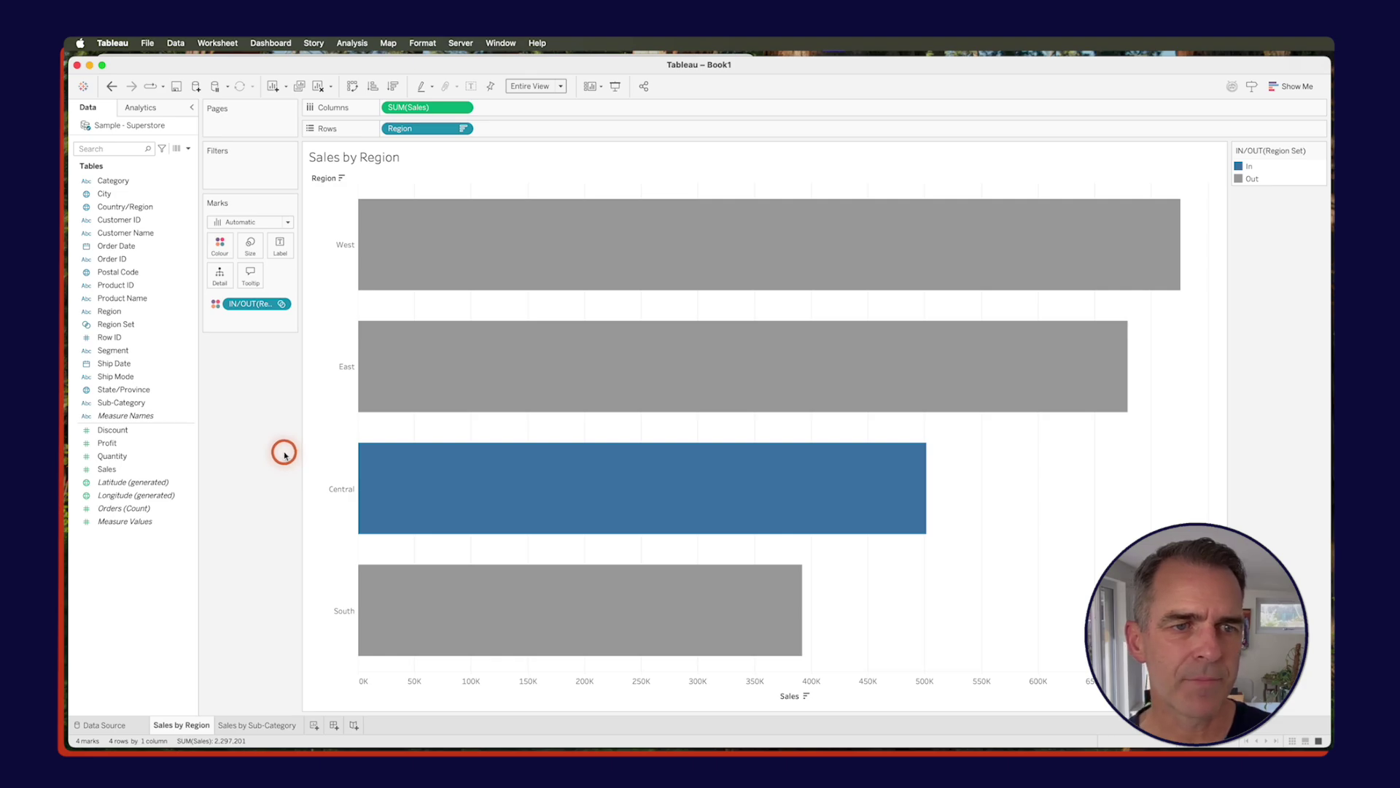
pyautogui.moveTo(575, 261)
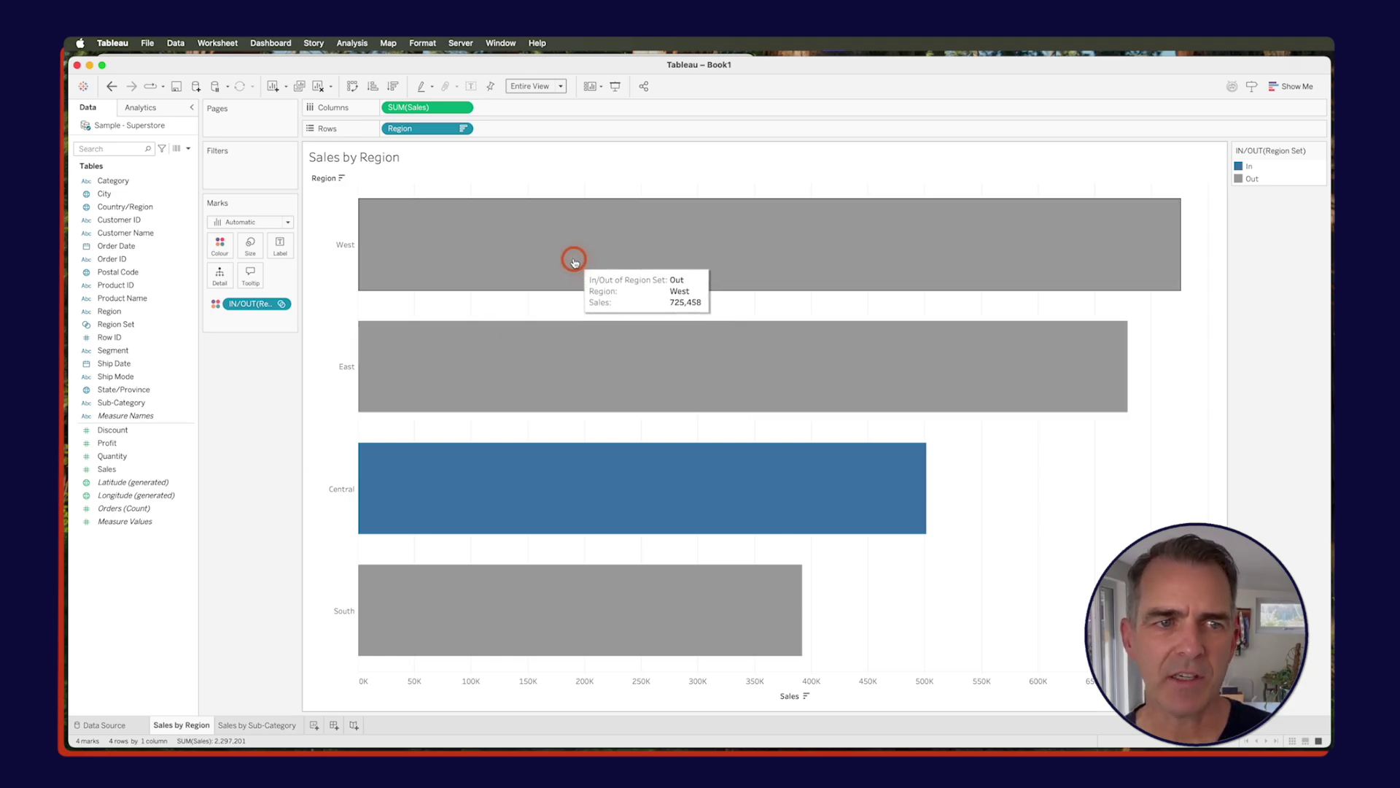
pyautogui.click(575, 262)
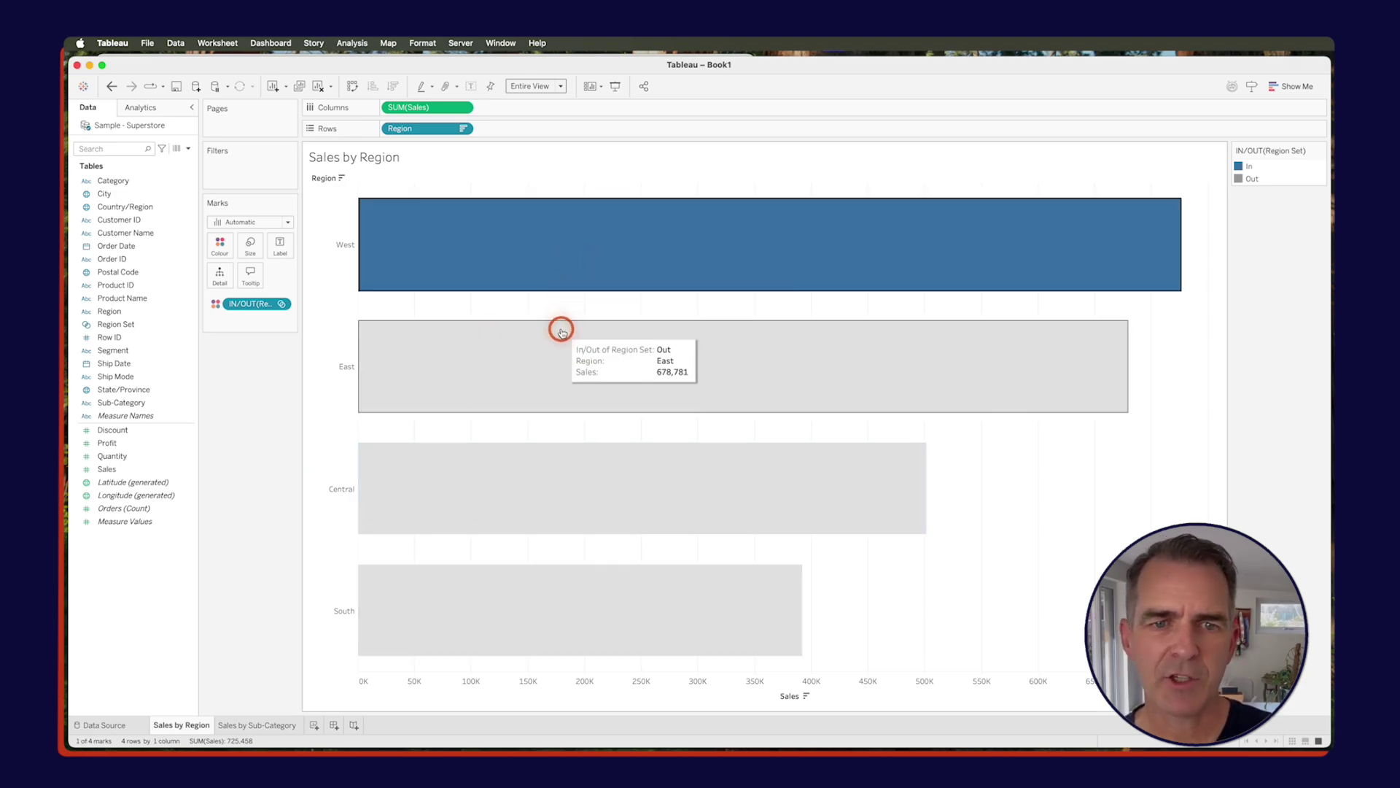
# Test the action on East and Central, then exclude the IN/OUT field from the tooltip.
pyautogui.click(554, 361)
pyautogui.click(537, 473)
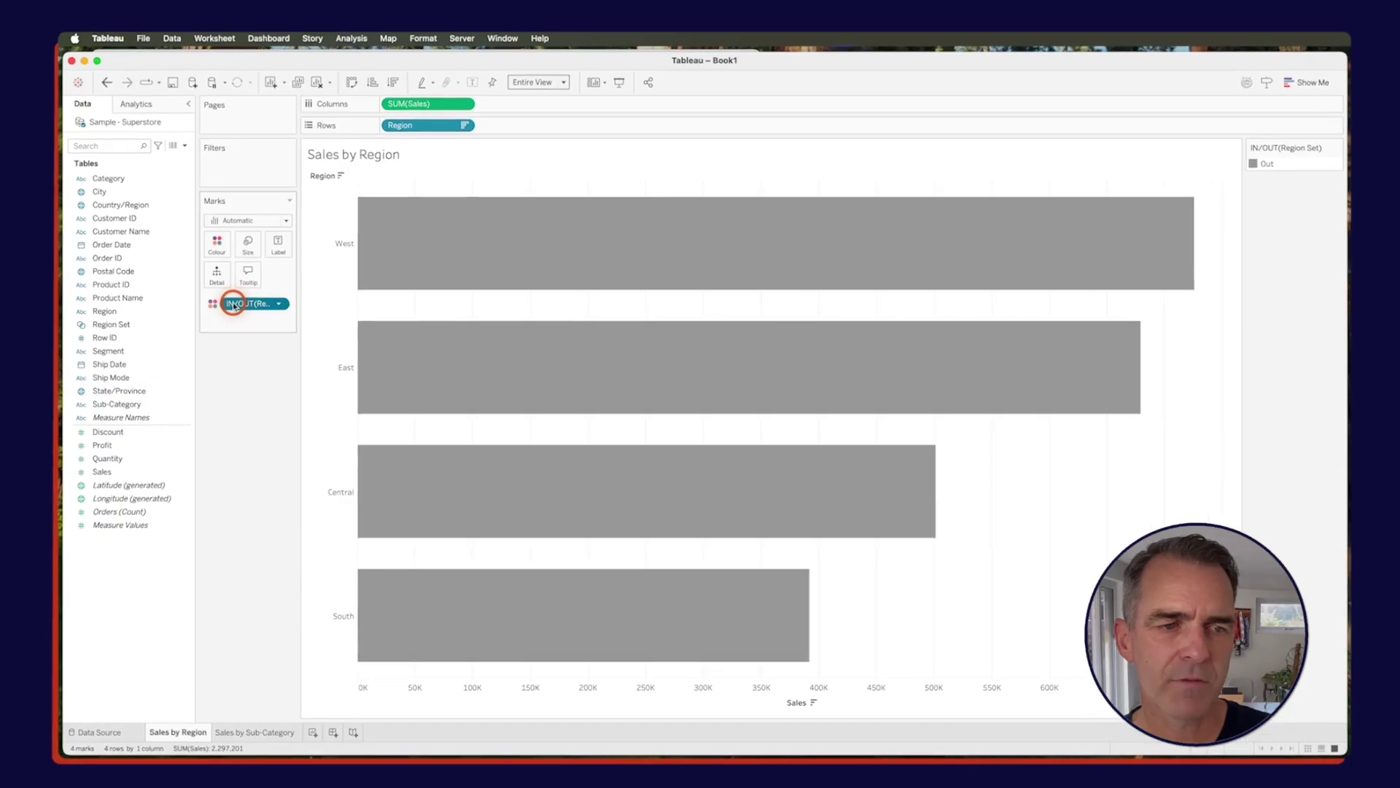
pyautogui.rightClick(233, 305)
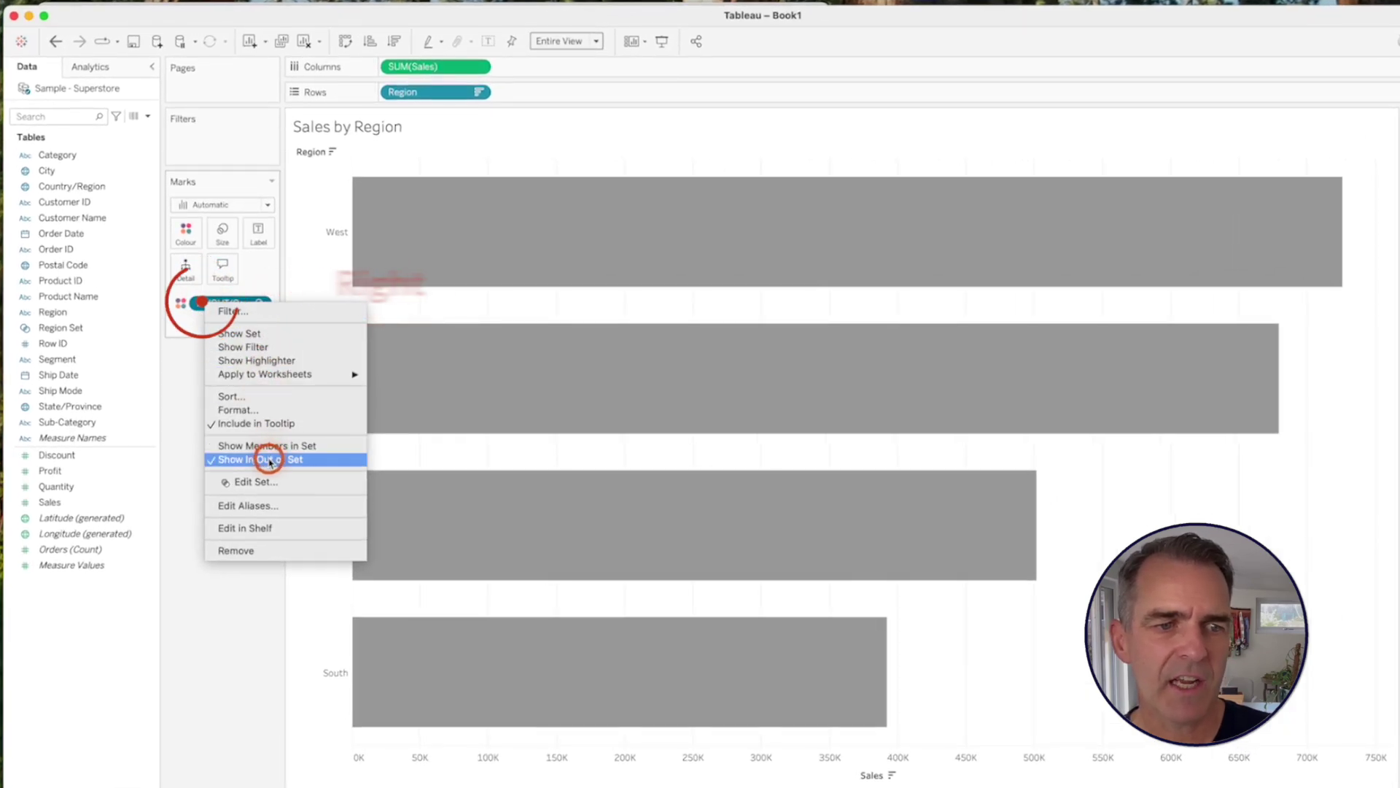
pyautogui.click(273, 426)
# Select East to put it in Region Set, then go to Sales by Sub-Category.
pyautogui.moveTo(495, 240)
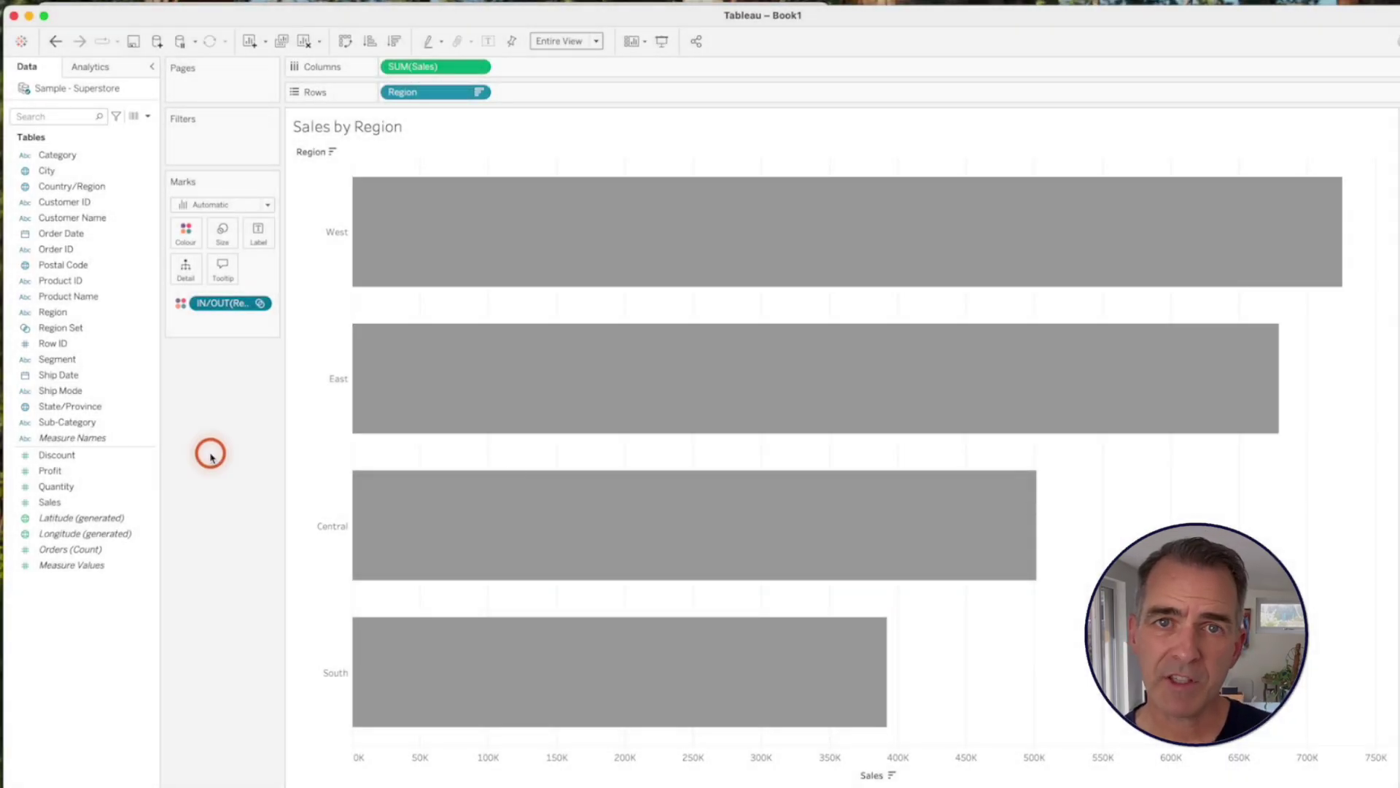
pyautogui.click(437, 360)
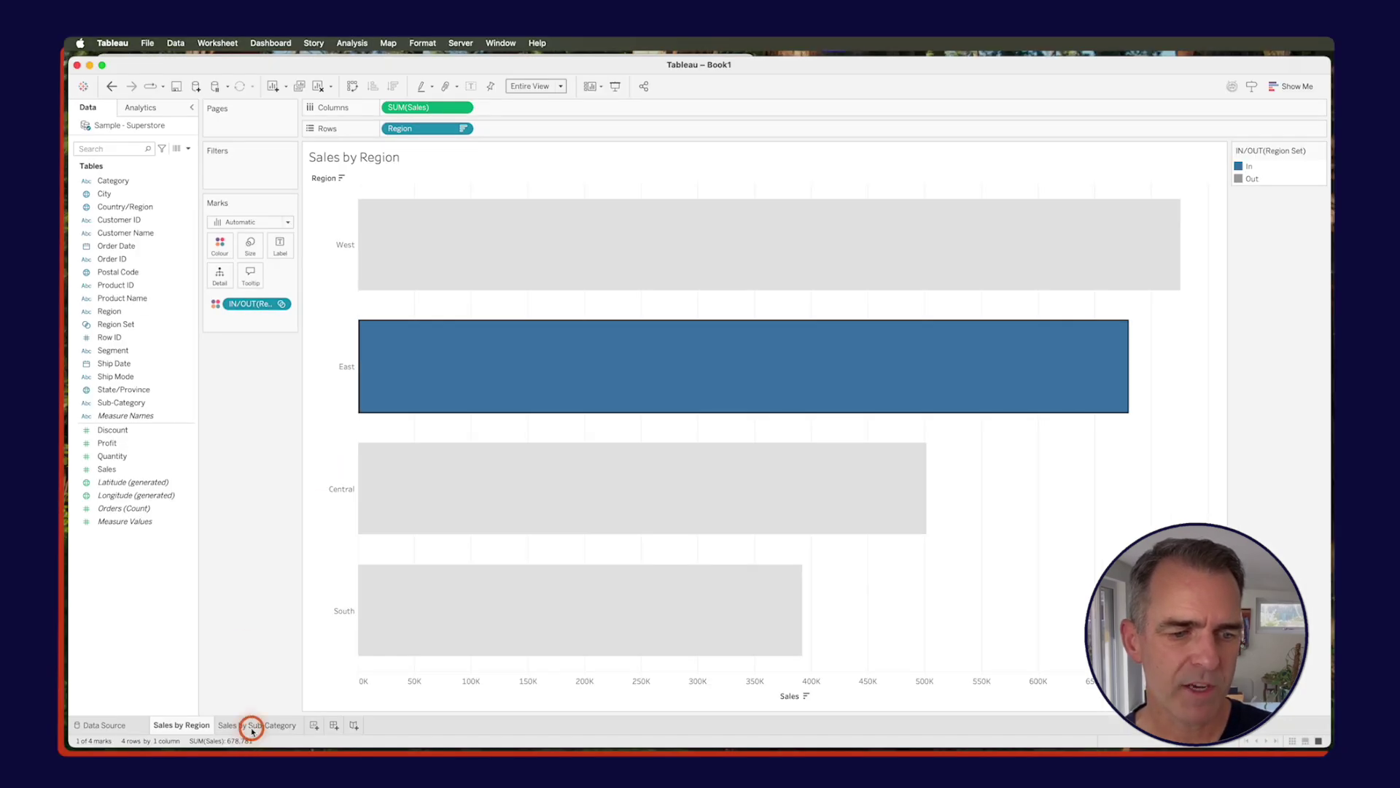
pyautogui.click(251, 726)
# Drag Region Set onto Colour for the sub-category bars, then select East to view its share.
pyautogui.click(114, 325)
pyautogui.moveTo(117, 328); pyautogui.dragTo(220, 244)
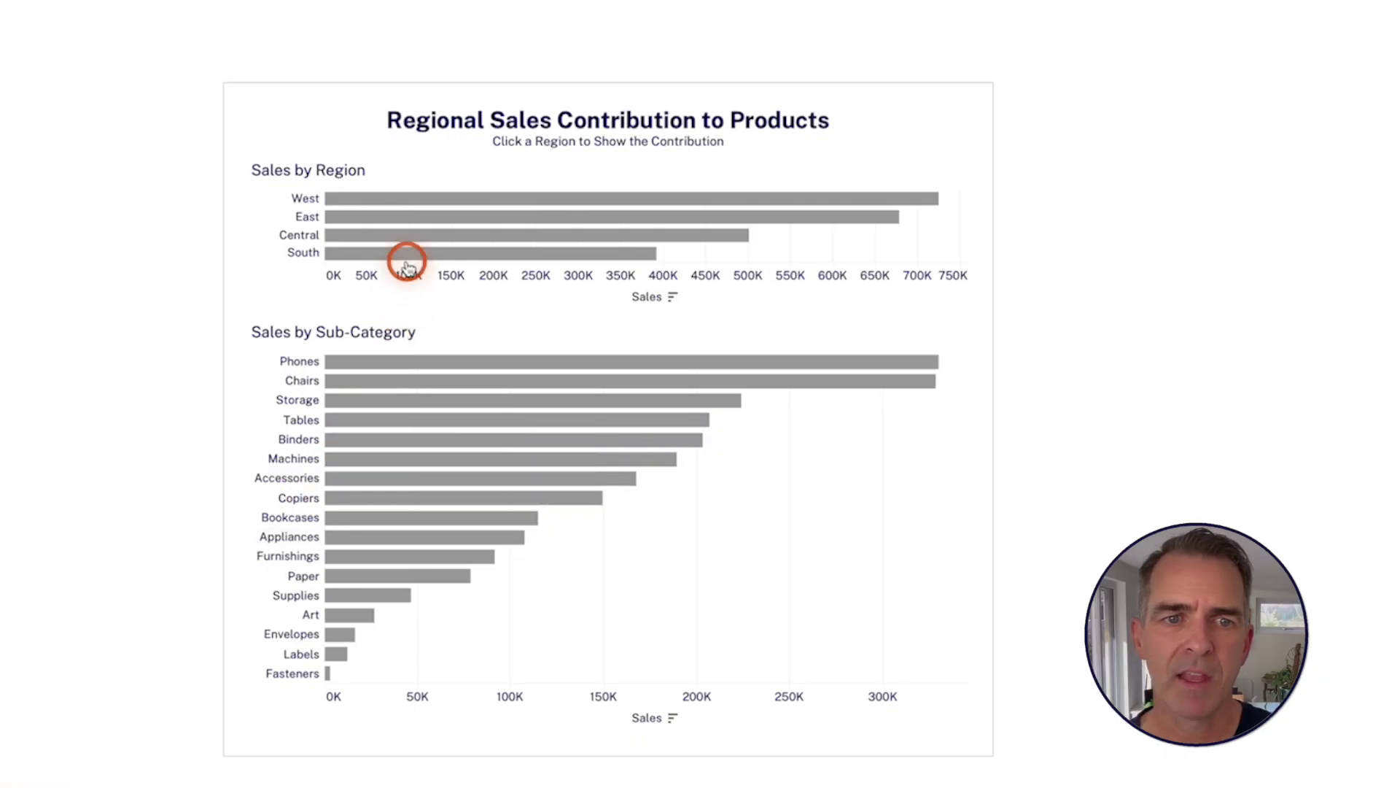
pyautogui.click(416, 216)
pyautogui.moveTo(397, 360)
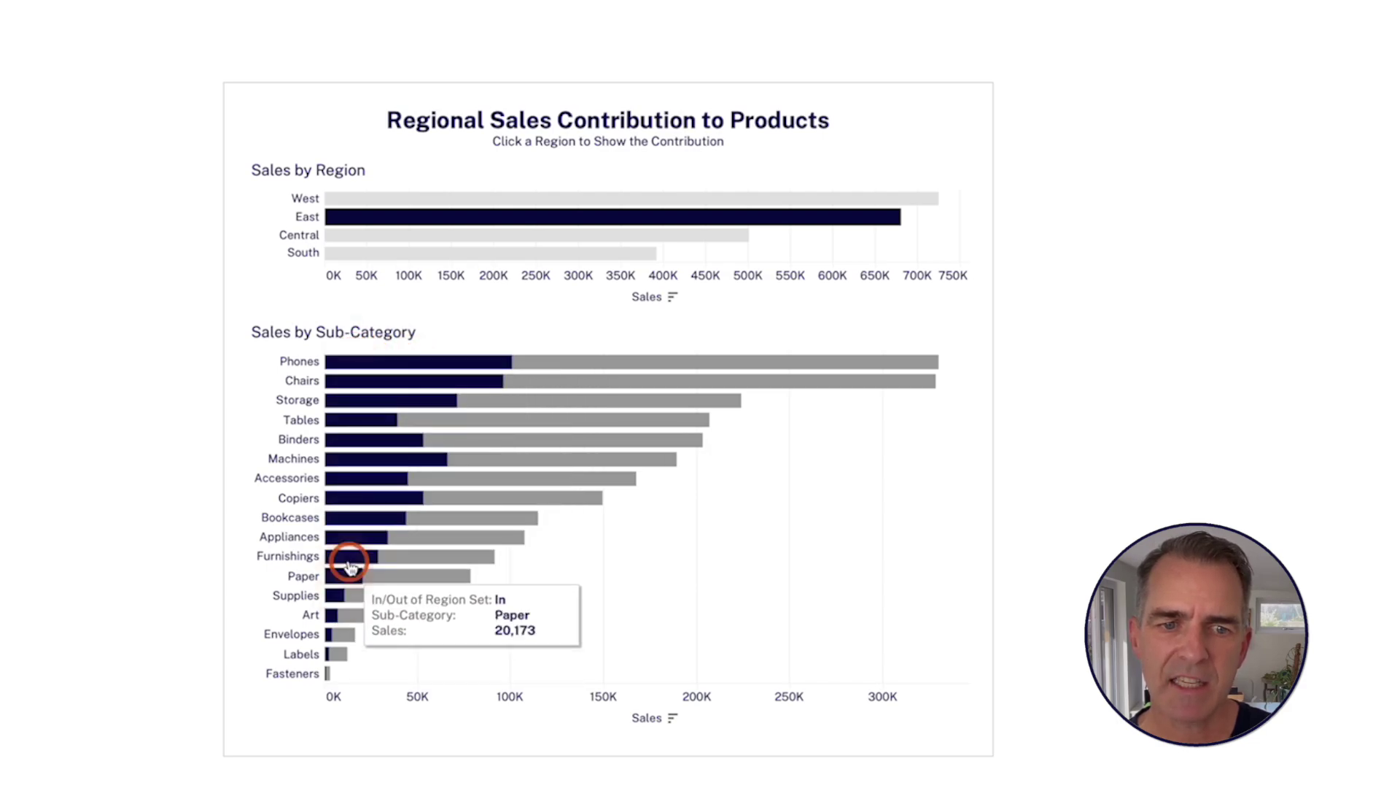
pyautogui.moveTo(357, 509)
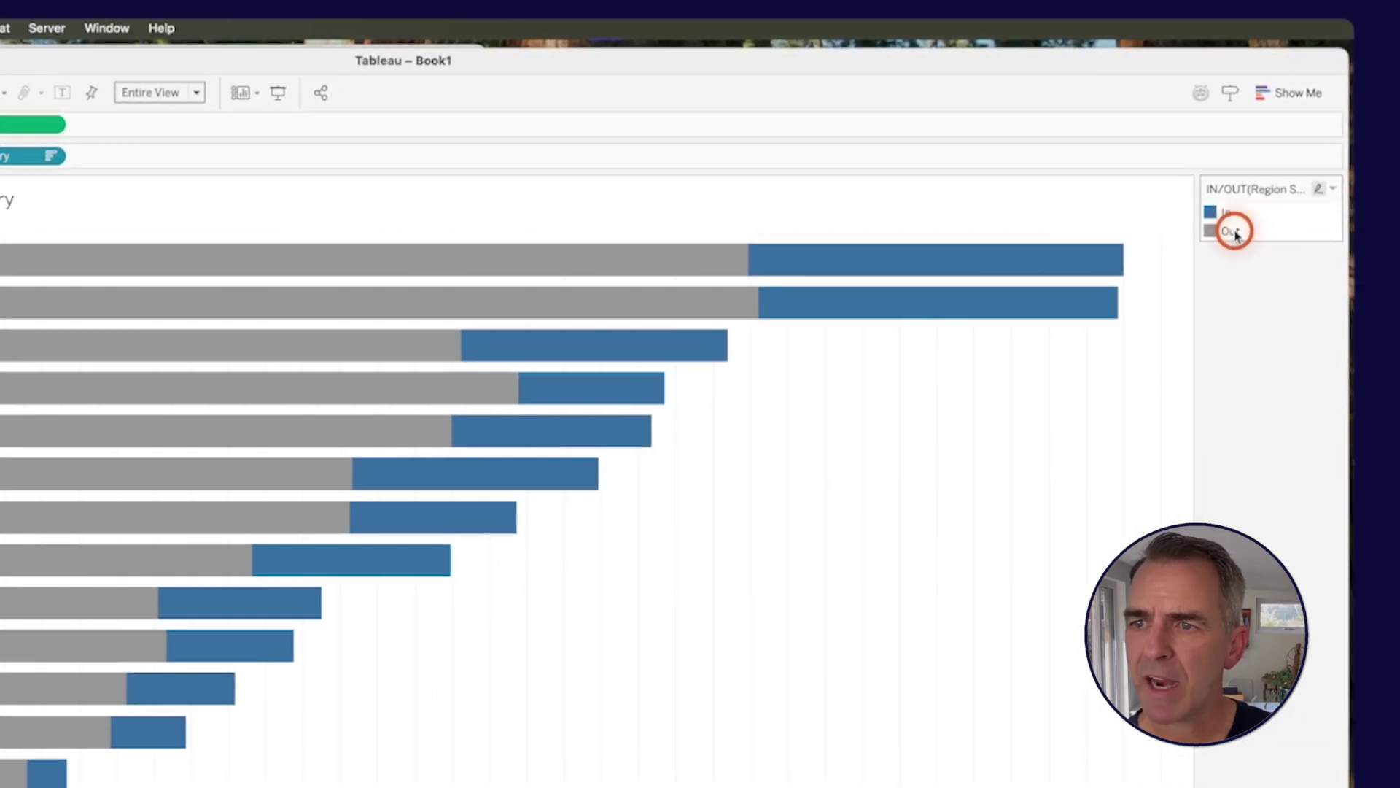
# Reorder the IN/OUT legend so in-set sales stack first, then add a Vertical Container to Dashboard 1.
pyautogui.moveTo(1234, 233); pyautogui.dragTo(1238, 207)
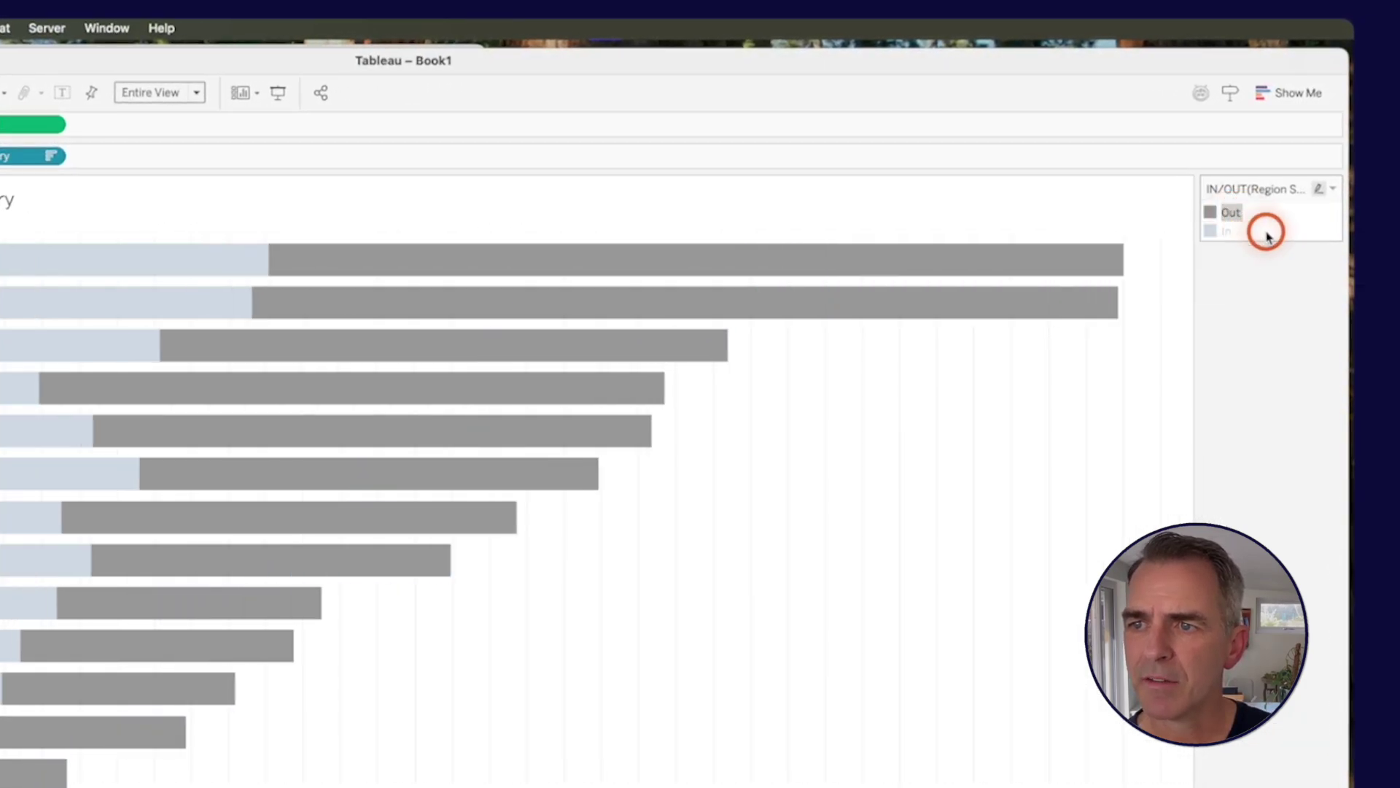
pyautogui.click(1267, 234)
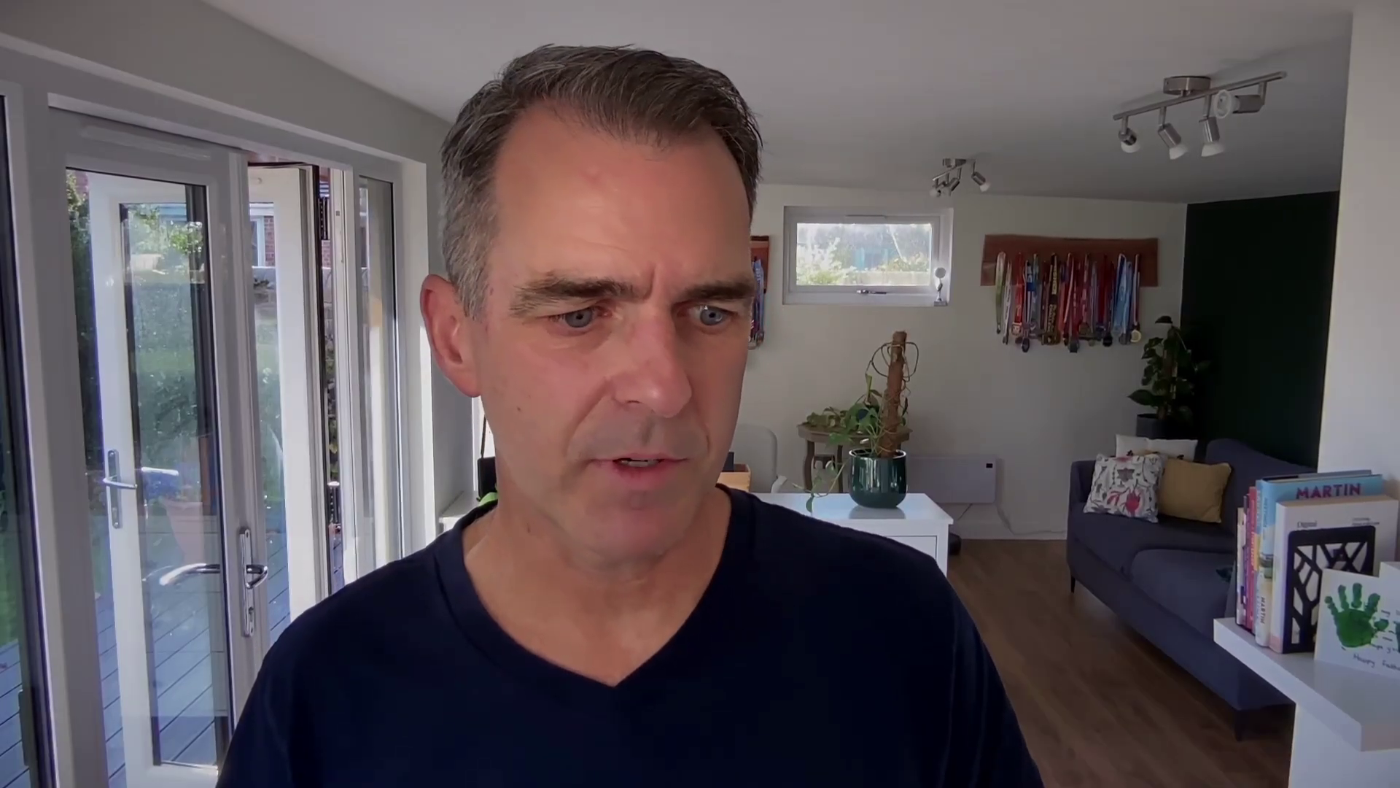
pyautogui.click(335, 727)
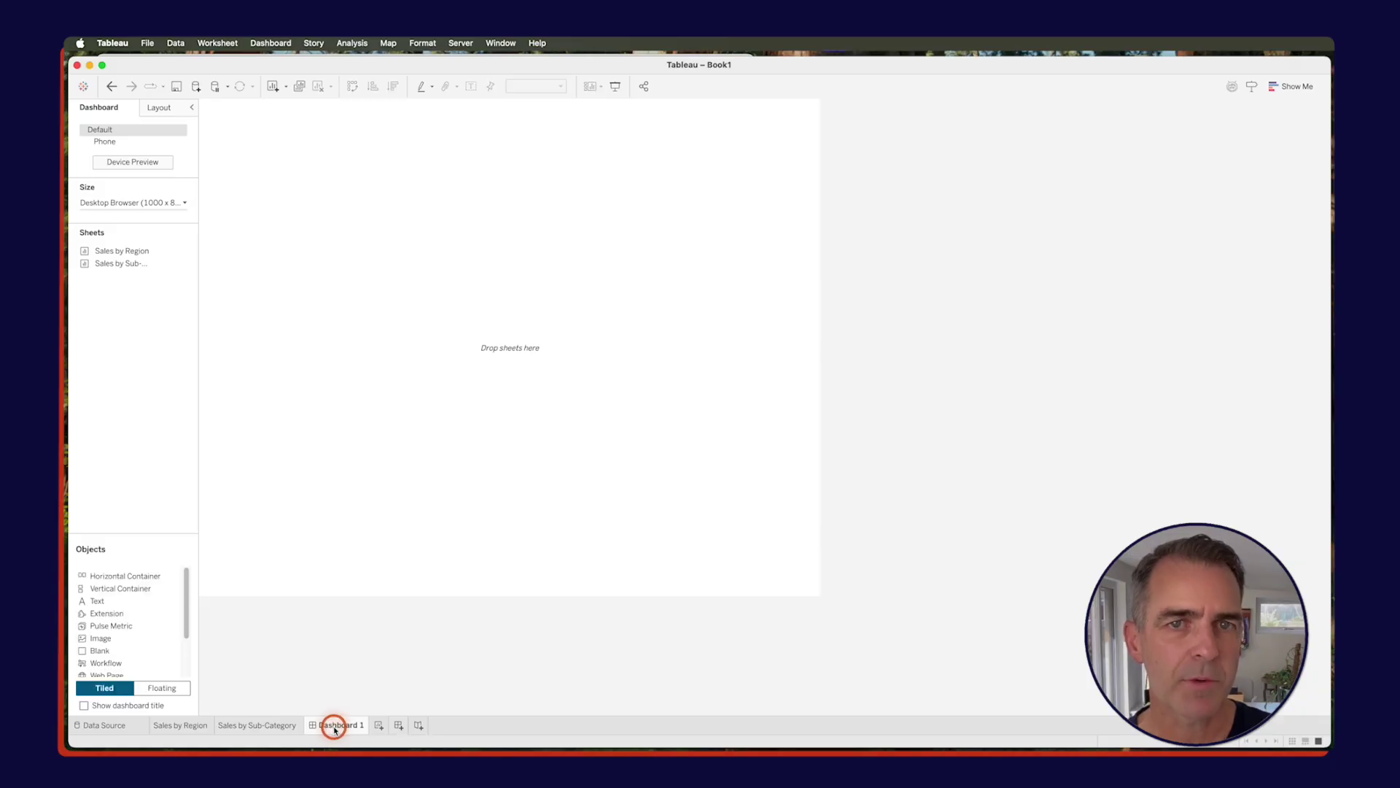
pyautogui.moveTo(118, 591); pyautogui.dragTo(438, 472)
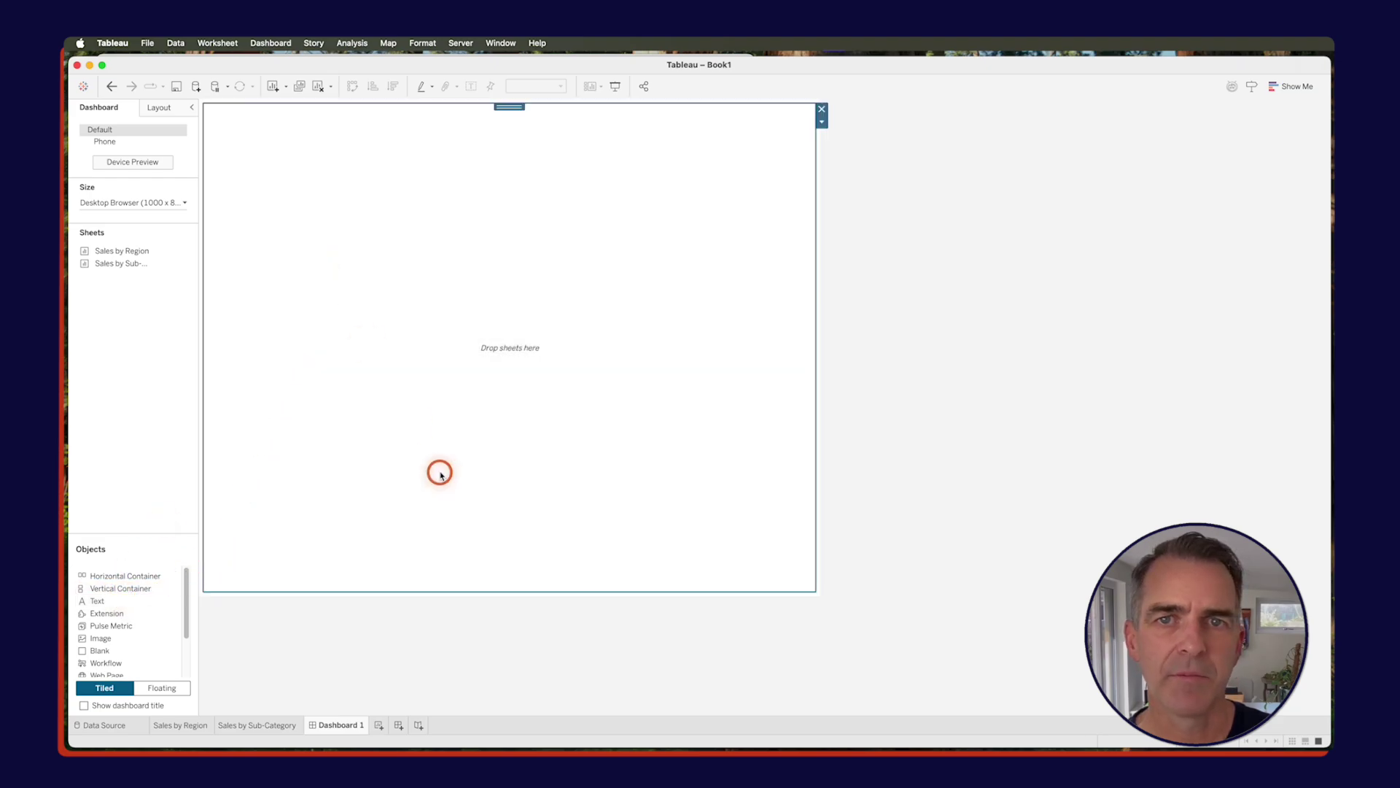
# Drop a Text object reading 'Sales by Region and Sub-Category', formatted centred, bold, black, size 18.
pyautogui.moveTo(100, 604); pyautogui.dragTo(501, 234)
pyautogui.write('Sales by Region')
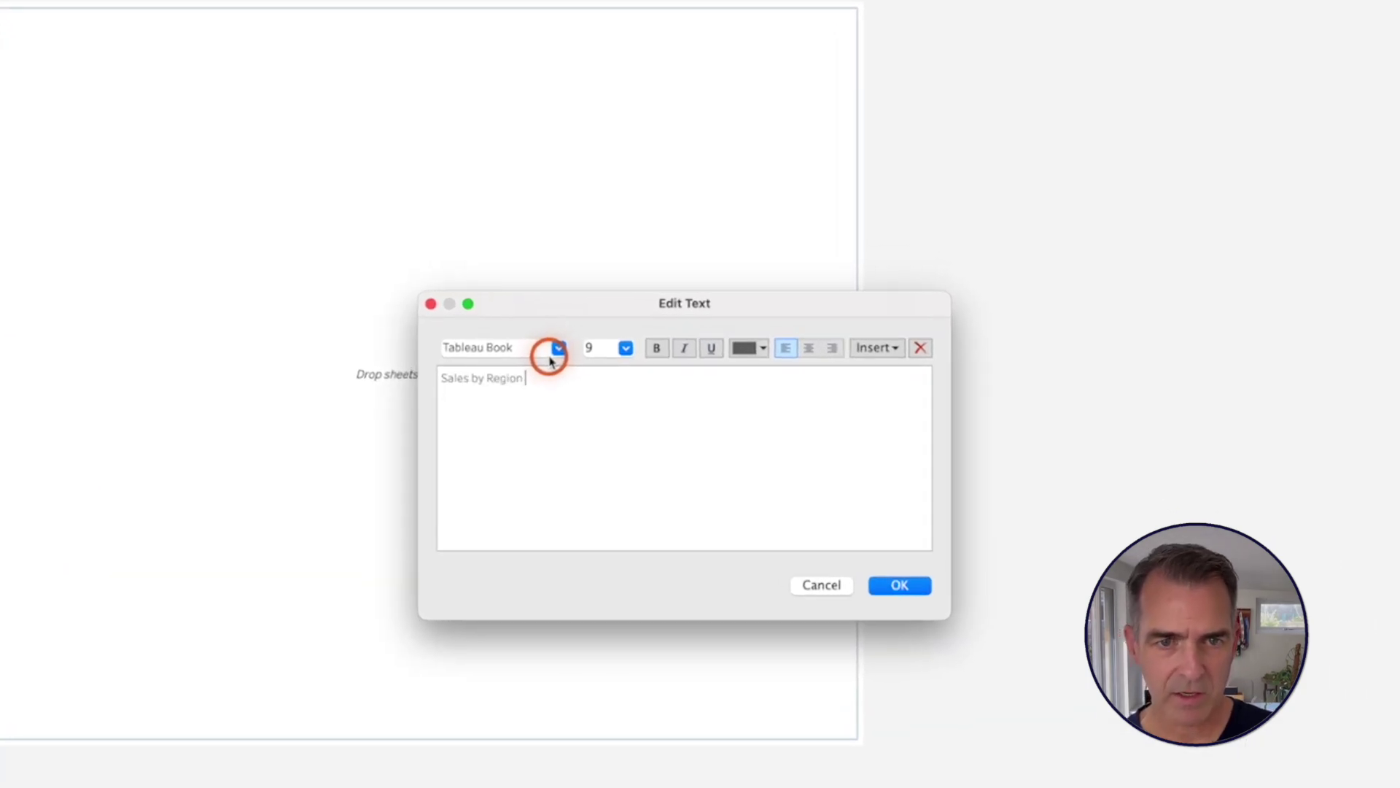
pyautogui.write(' and Sub-Category')
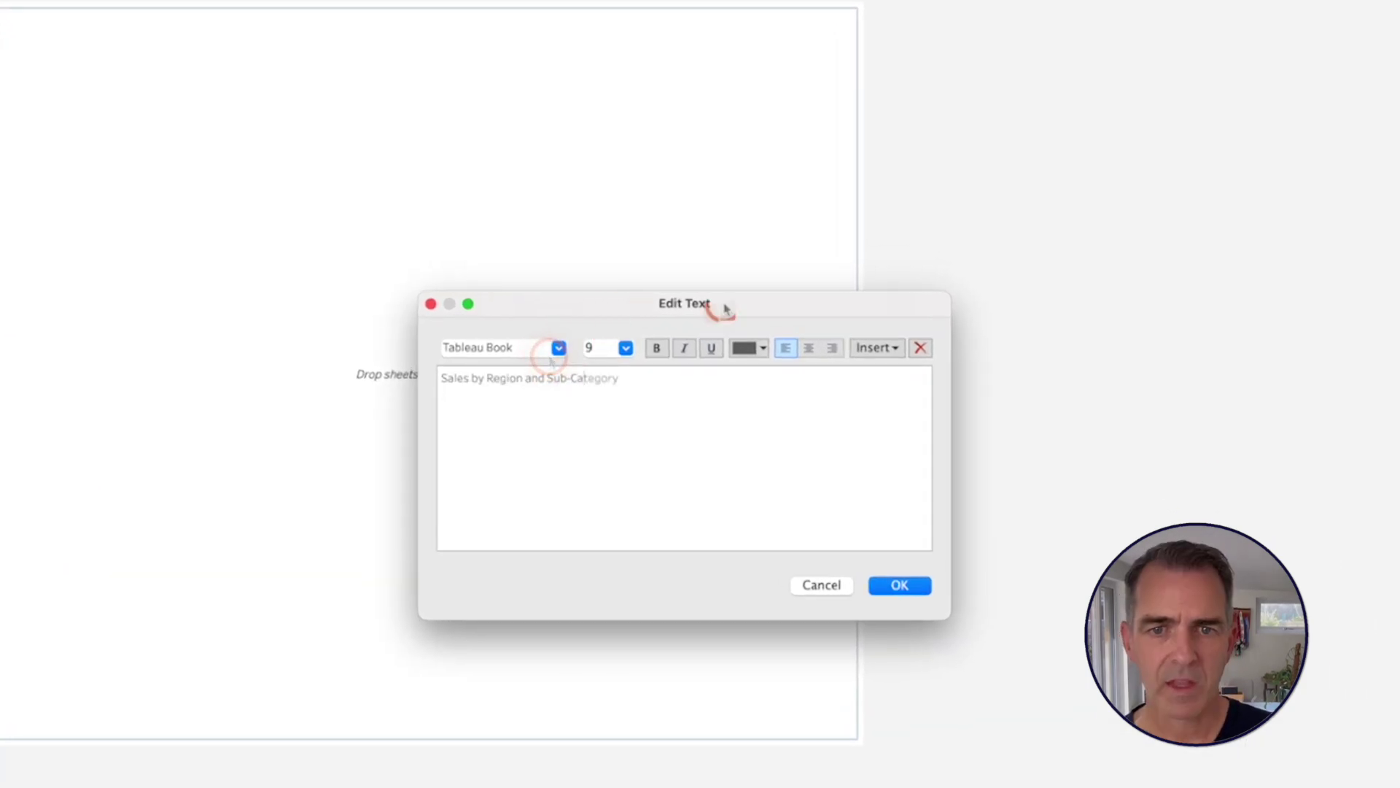
pyautogui.click(817, 352)
pyautogui.press('super+a')
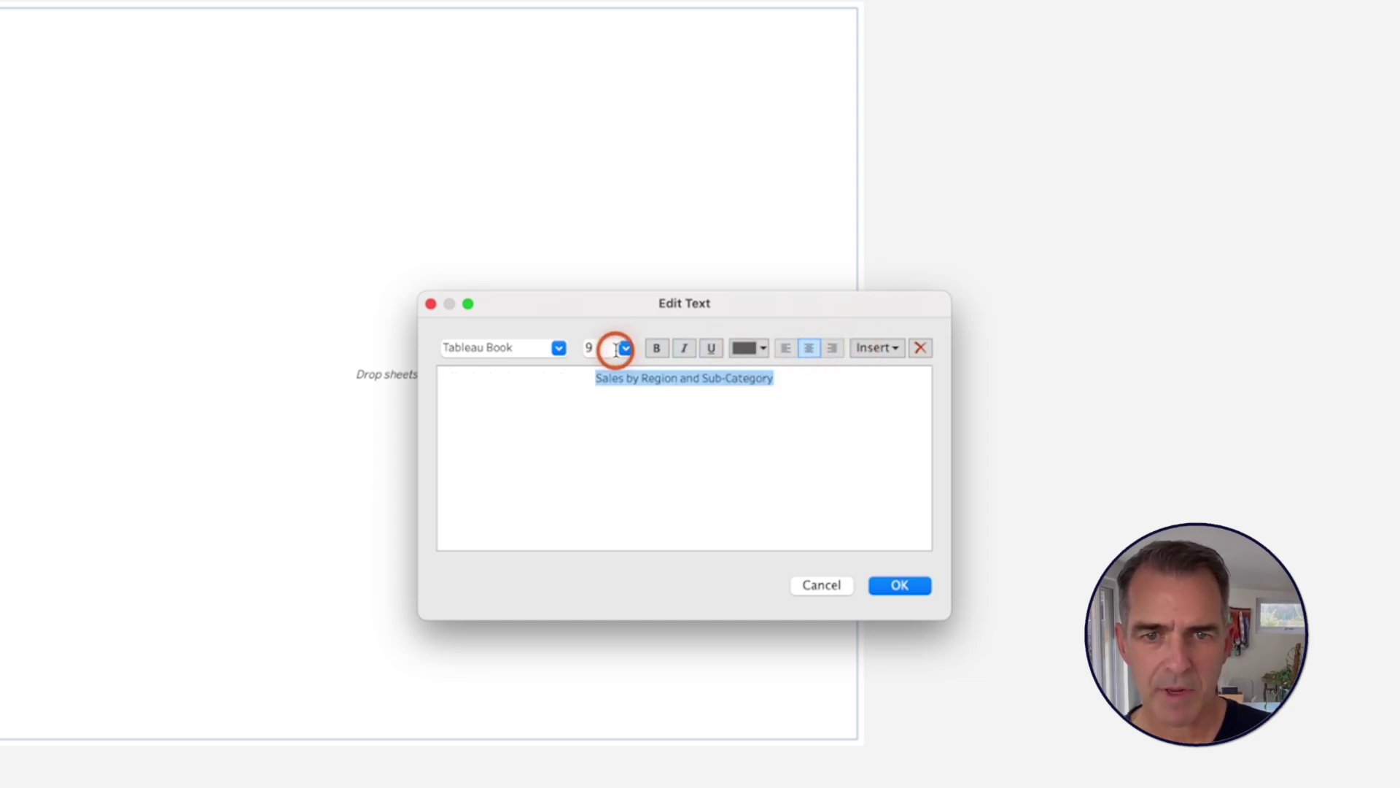
pyautogui.click(626, 349)
pyautogui.click(616, 475)
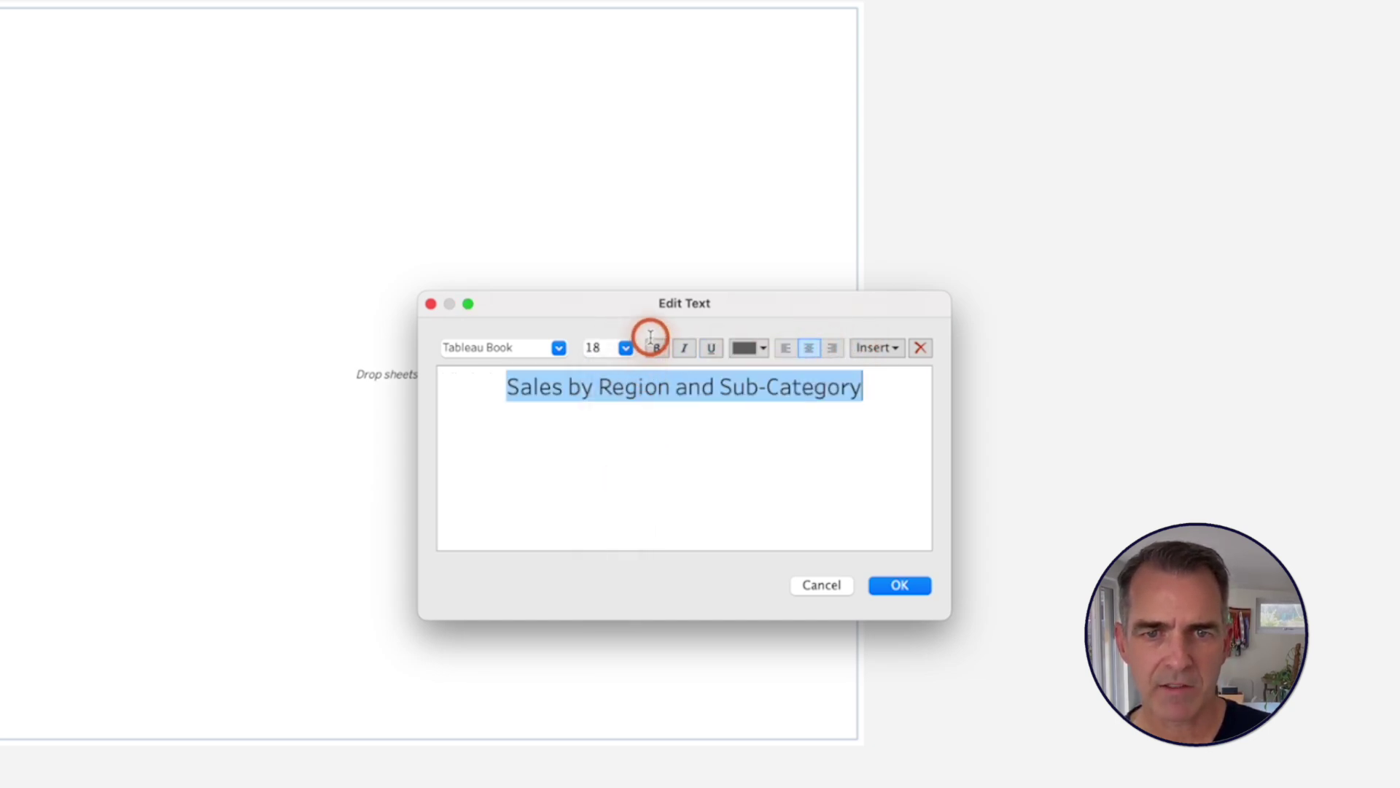
pyautogui.click(660, 346)
pyautogui.click(755, 349)
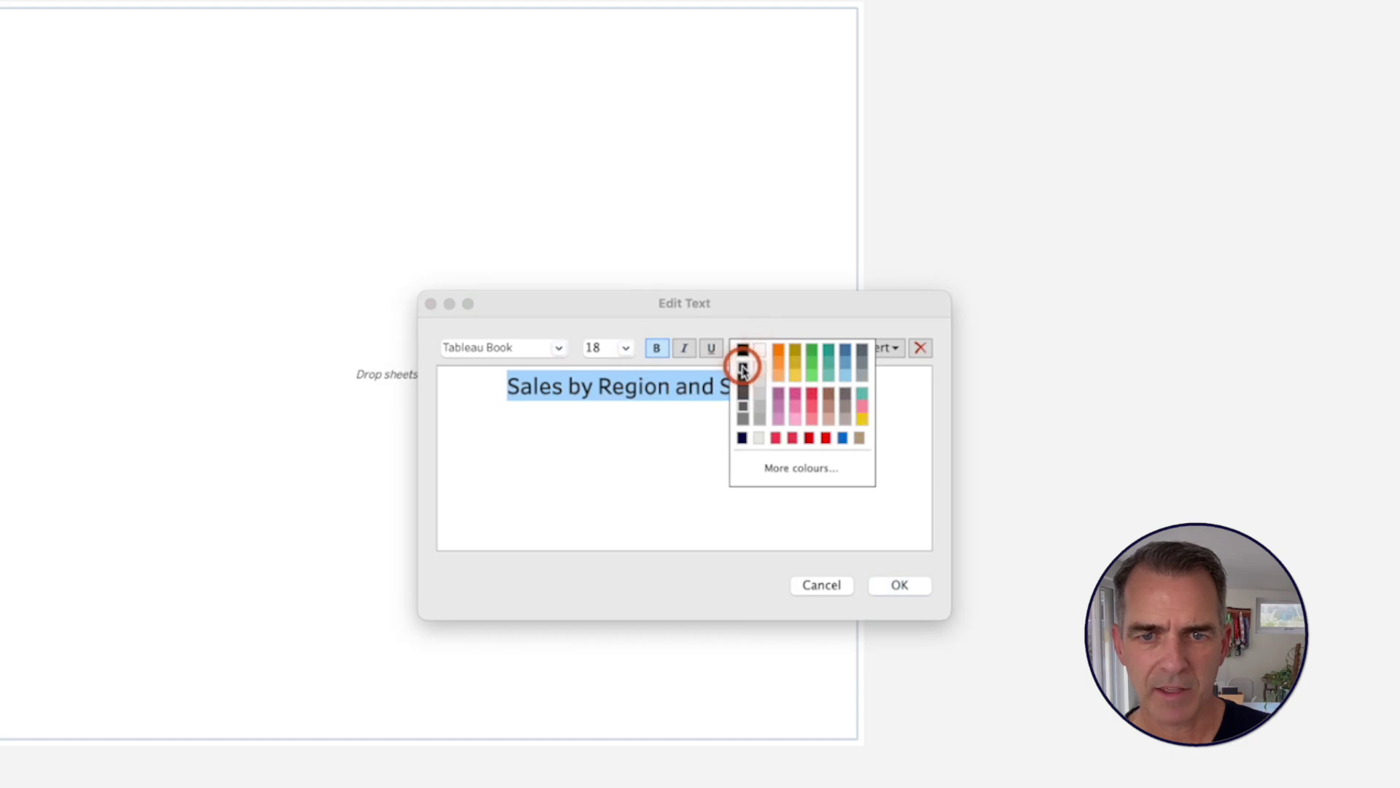
pyautogui.click(744, 368)
pyautogui.click(897, 588)
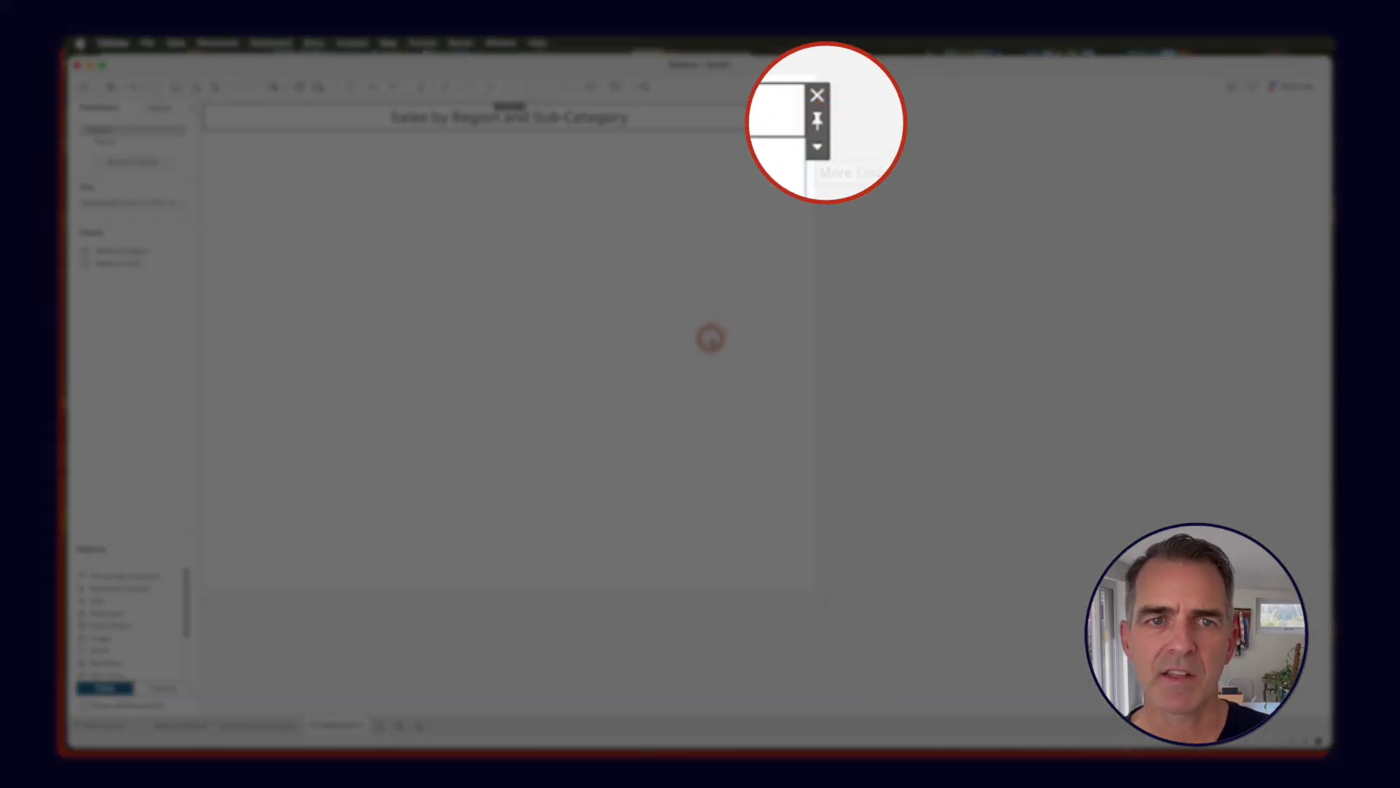
# Place Sales by Region on the dashboard with Sales by Sub-Category stacked below it.
pyautogui.moveTo(154, 254)
pyautogui.moveTo(147, 253); pyautogui.dragTo(440, 162)
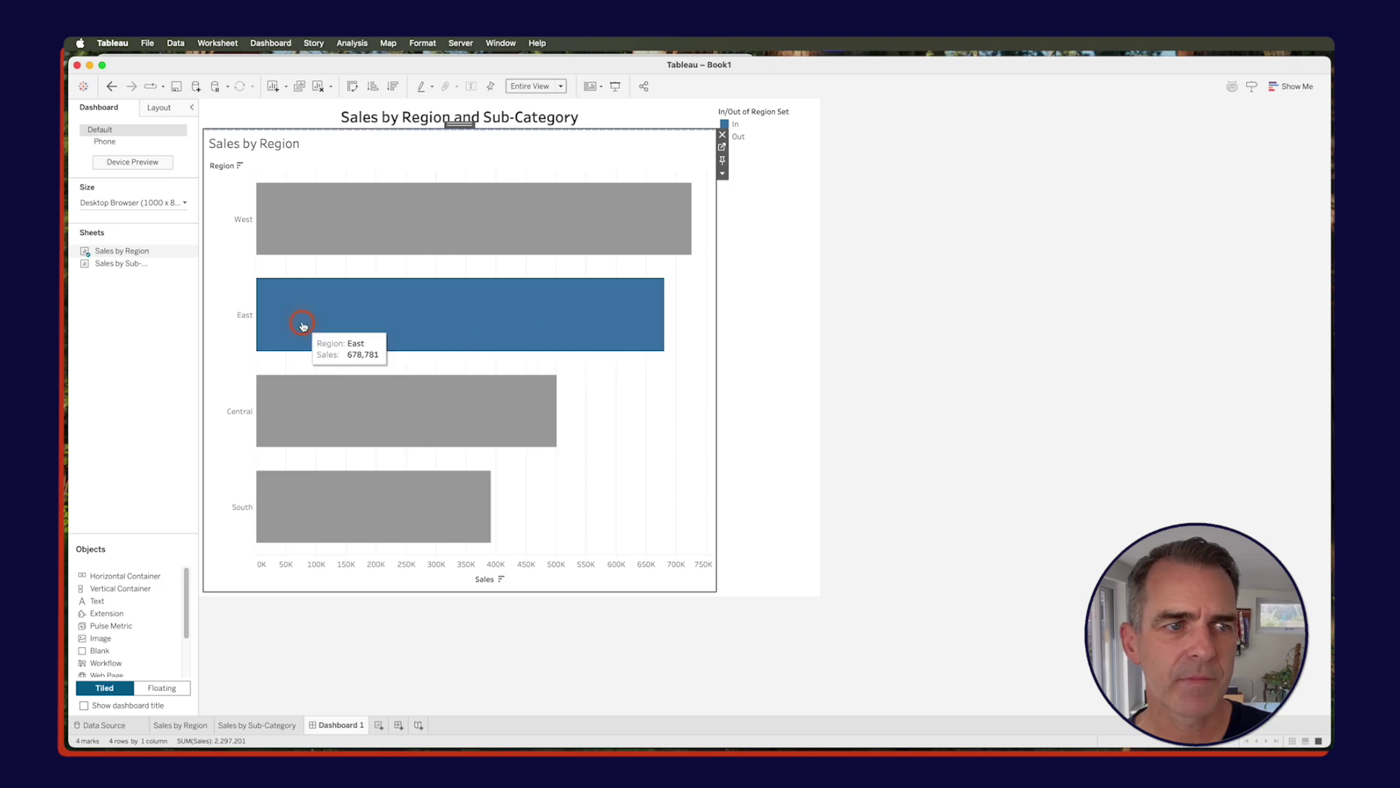
pyautogui.moveTo(131, 263)
pyautogui.moveTo(132, 263); pyautogui.dragTo(451, 461)
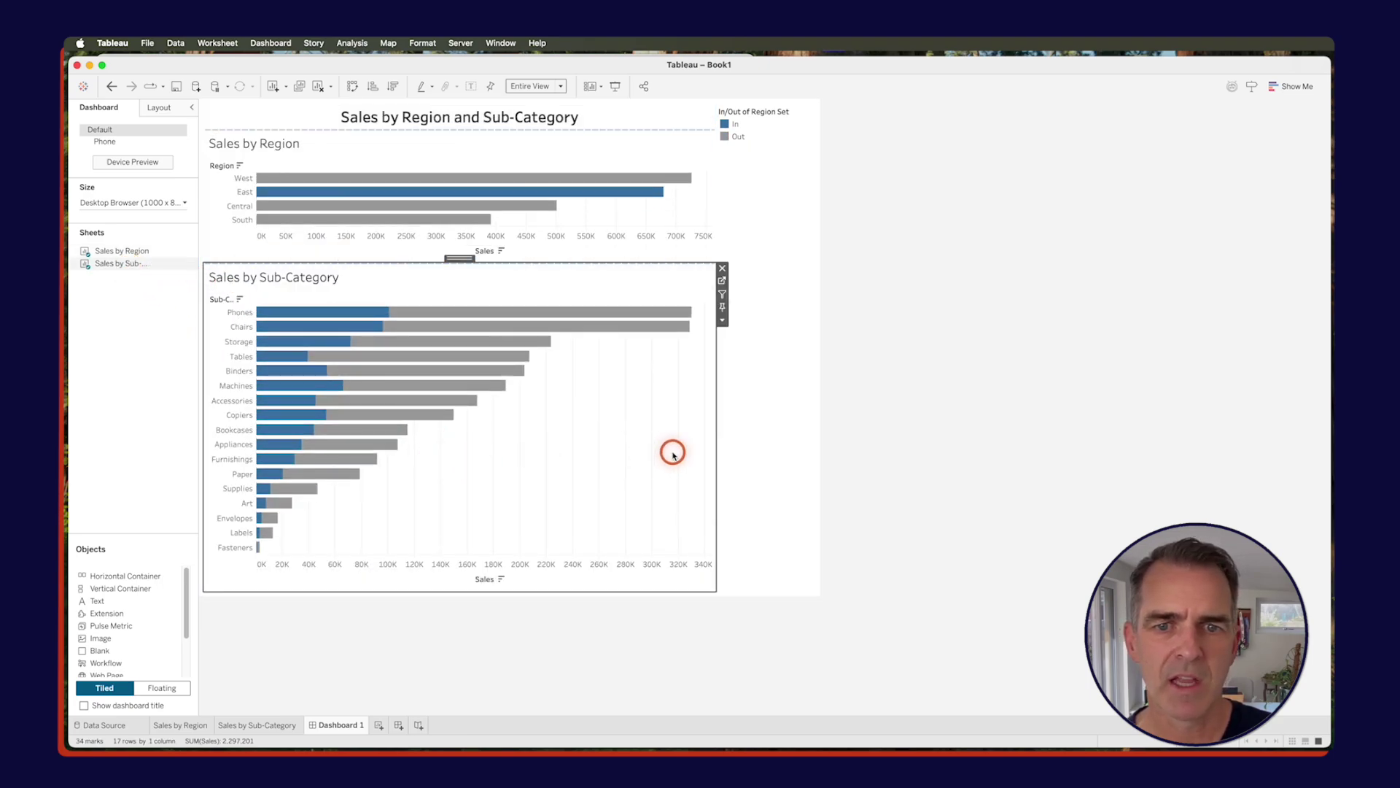
# Delete the In/Out legend container, then select the West region bar as a test.
pyautogui.click(770, 420)
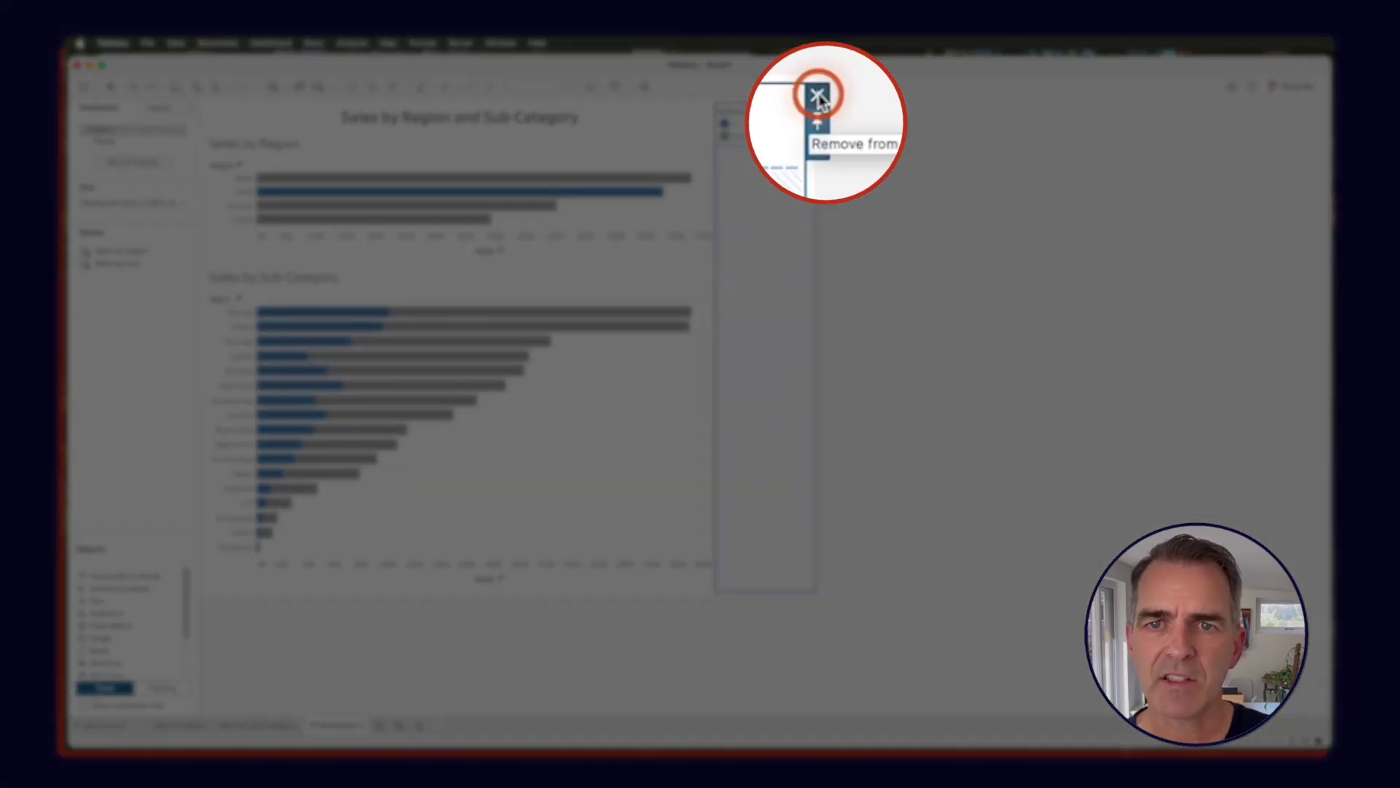
pyautogui.click(817, 95)
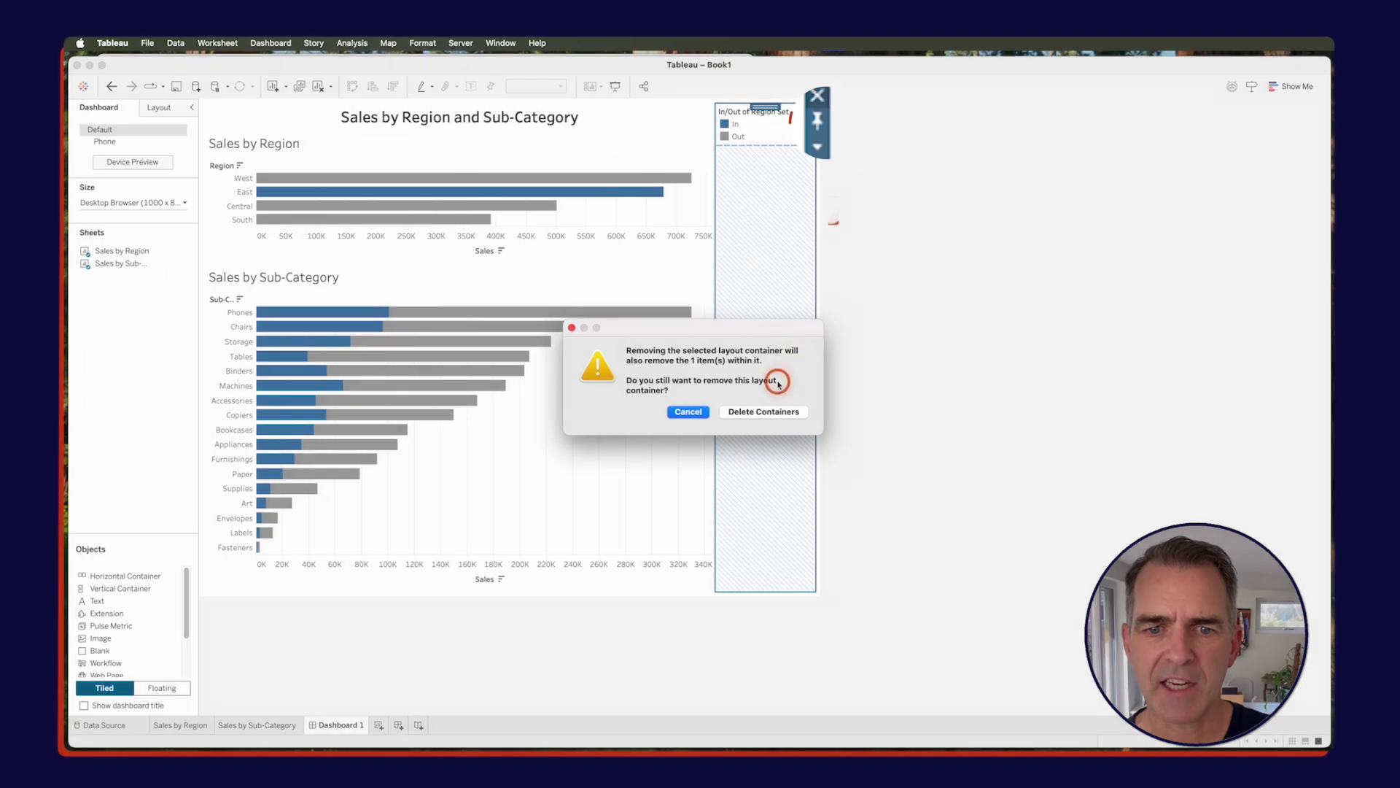
pyautogui.click(759, 410)
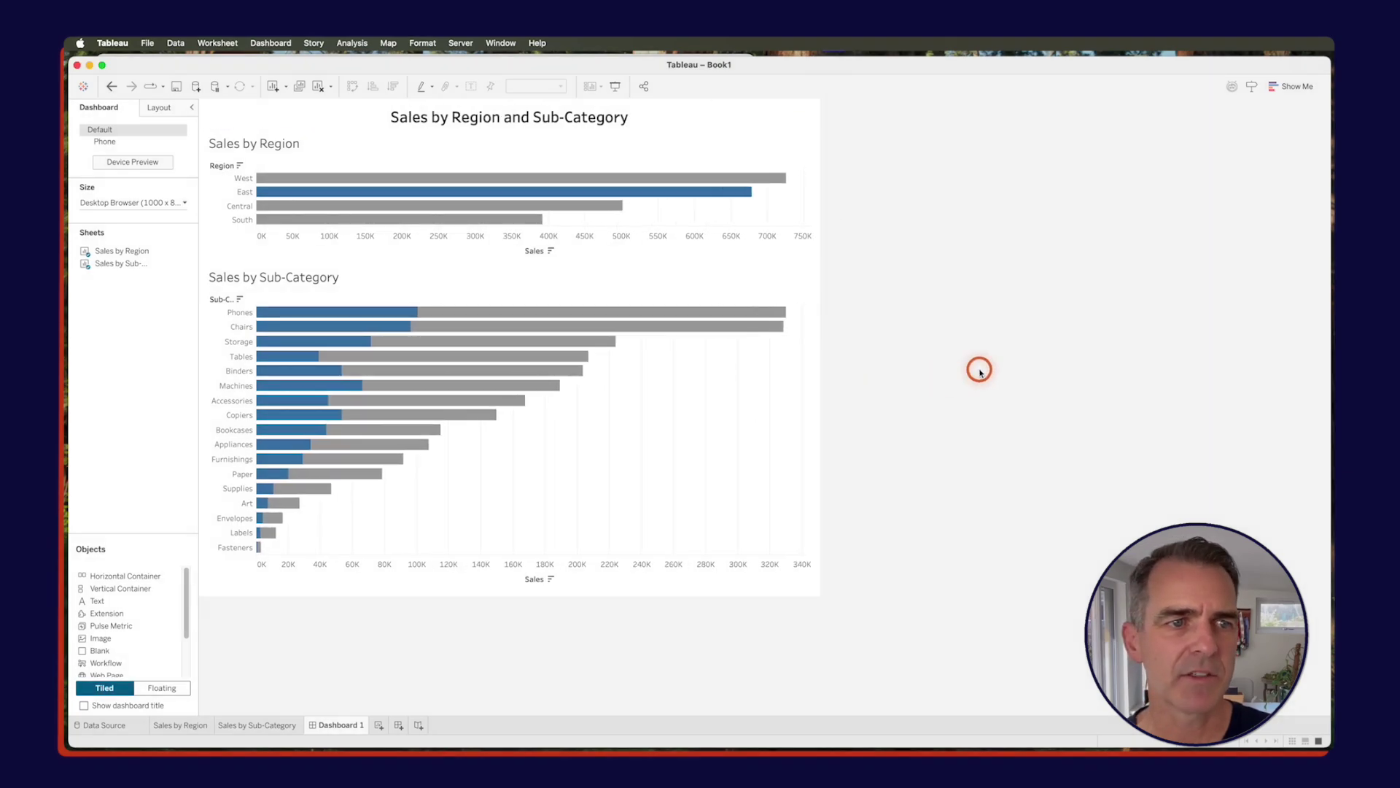
pyautogui.click(556, 179)
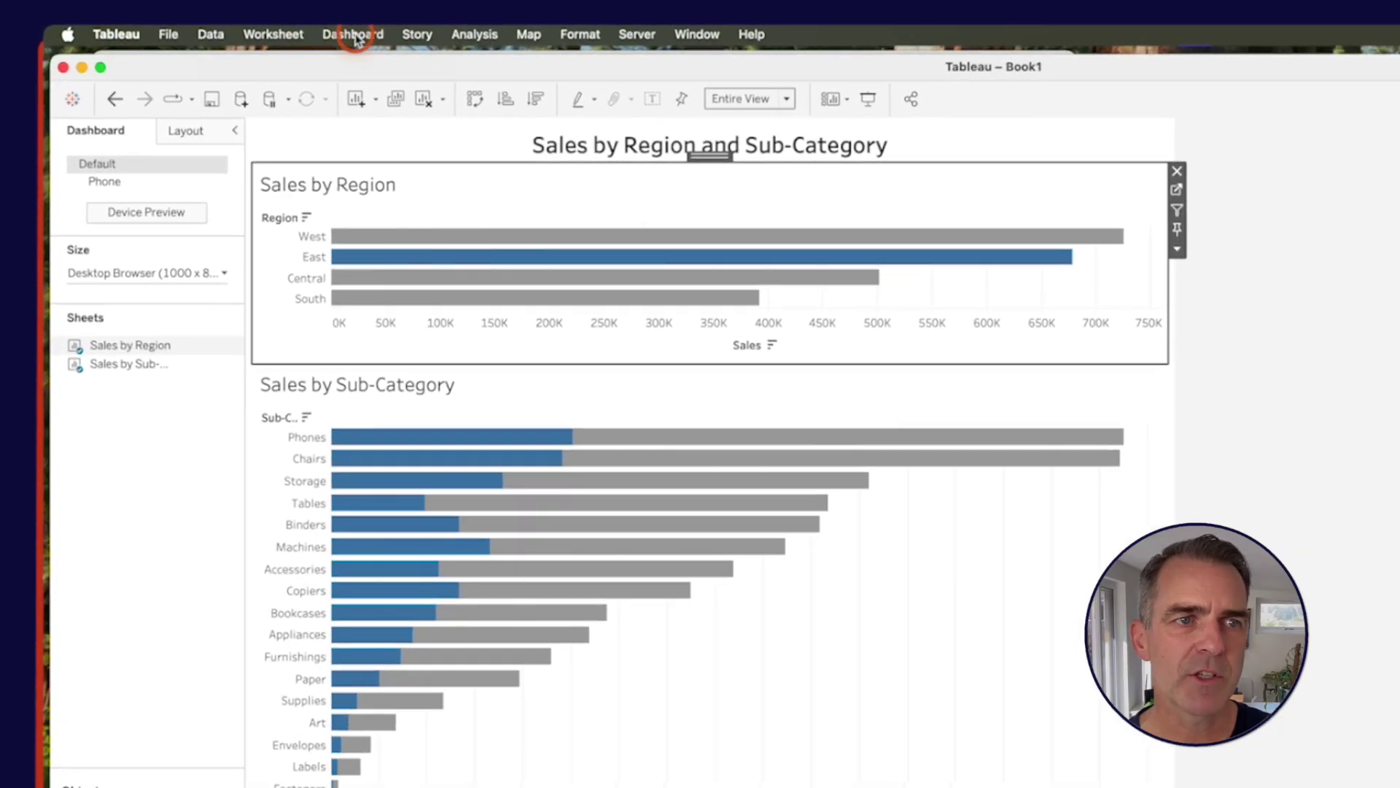
pyautogui.click(355, 35)
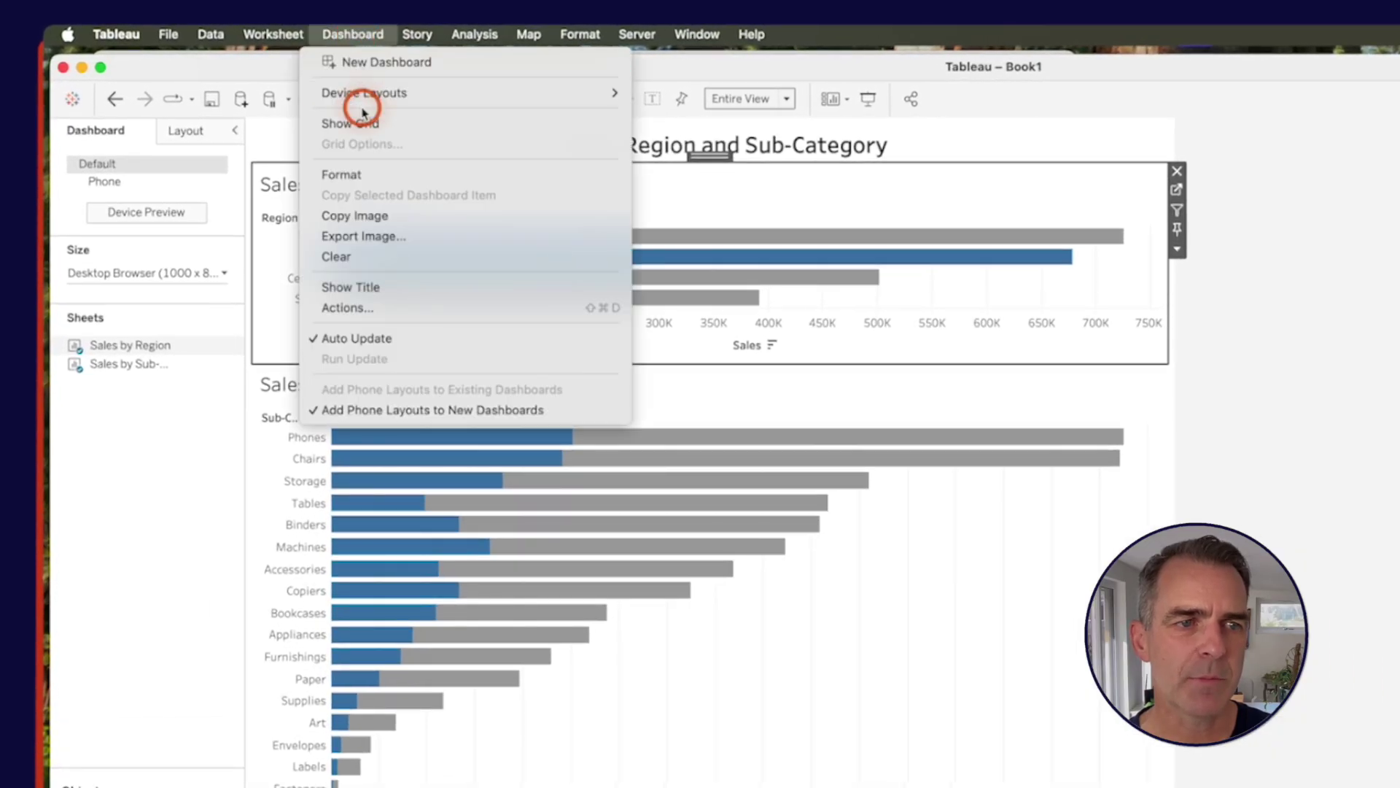
# Make Dashboard 1 the source sheet of the Update Region Set action.
pyautogui.click(365, 312)
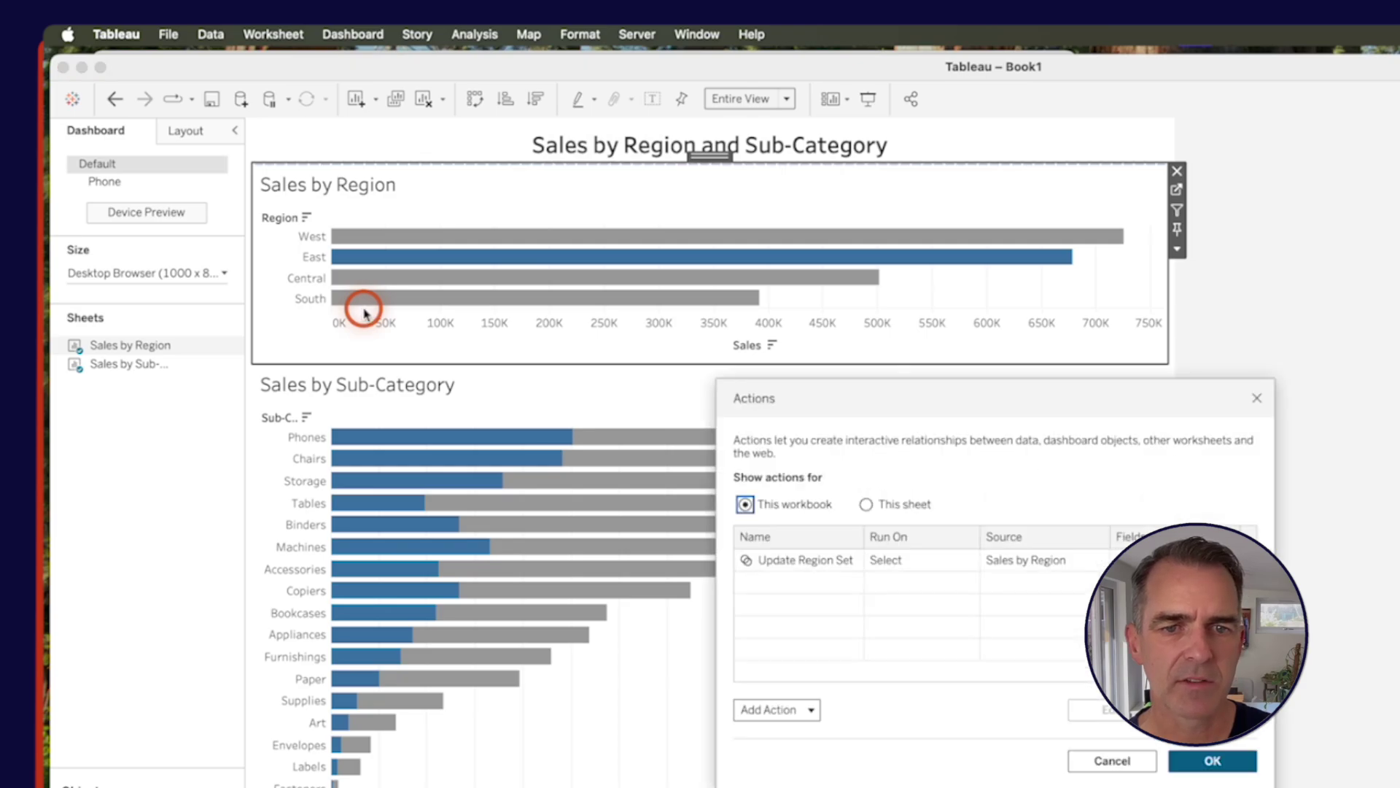
pyautogui.click(779, 539)
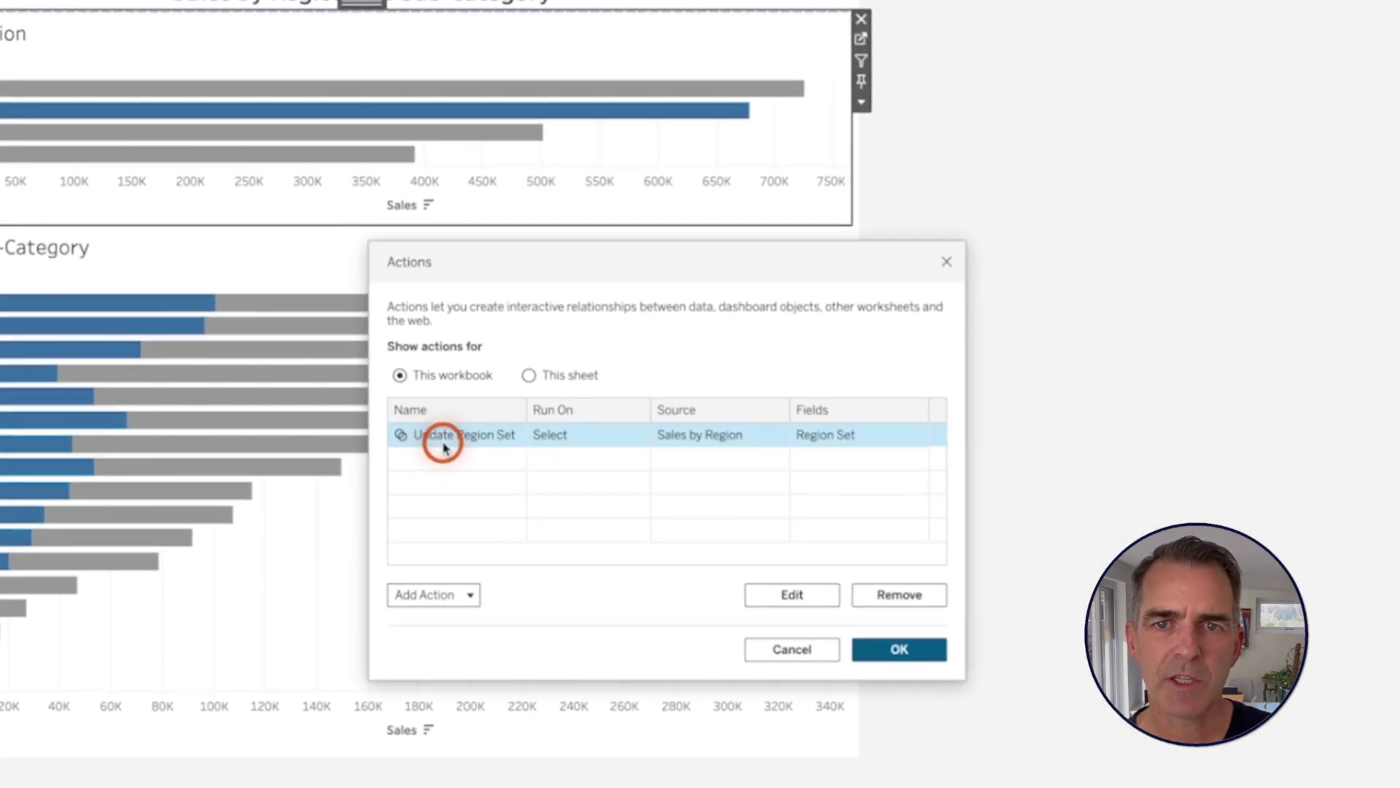
pyautogui.click(780, 594)
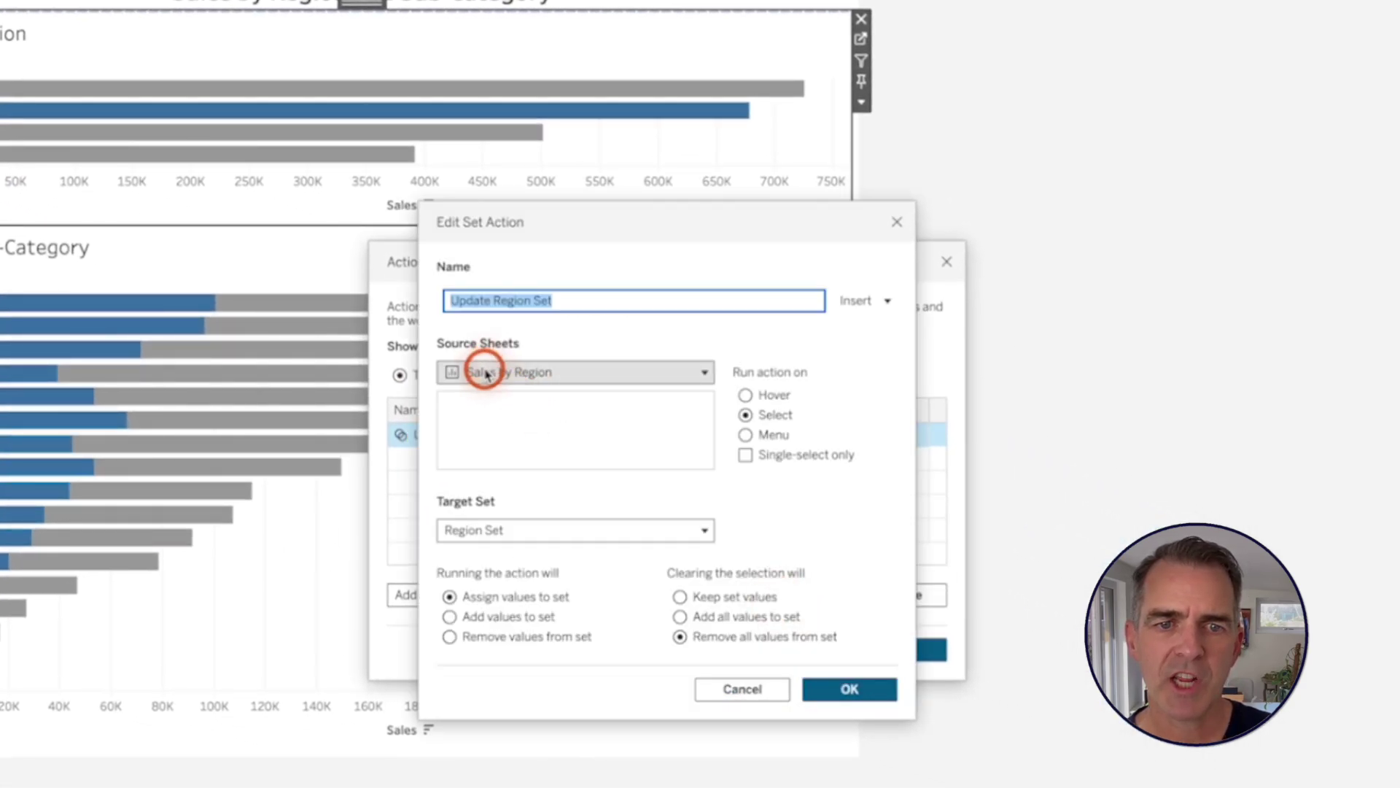
pyautogui.click(487, 373)
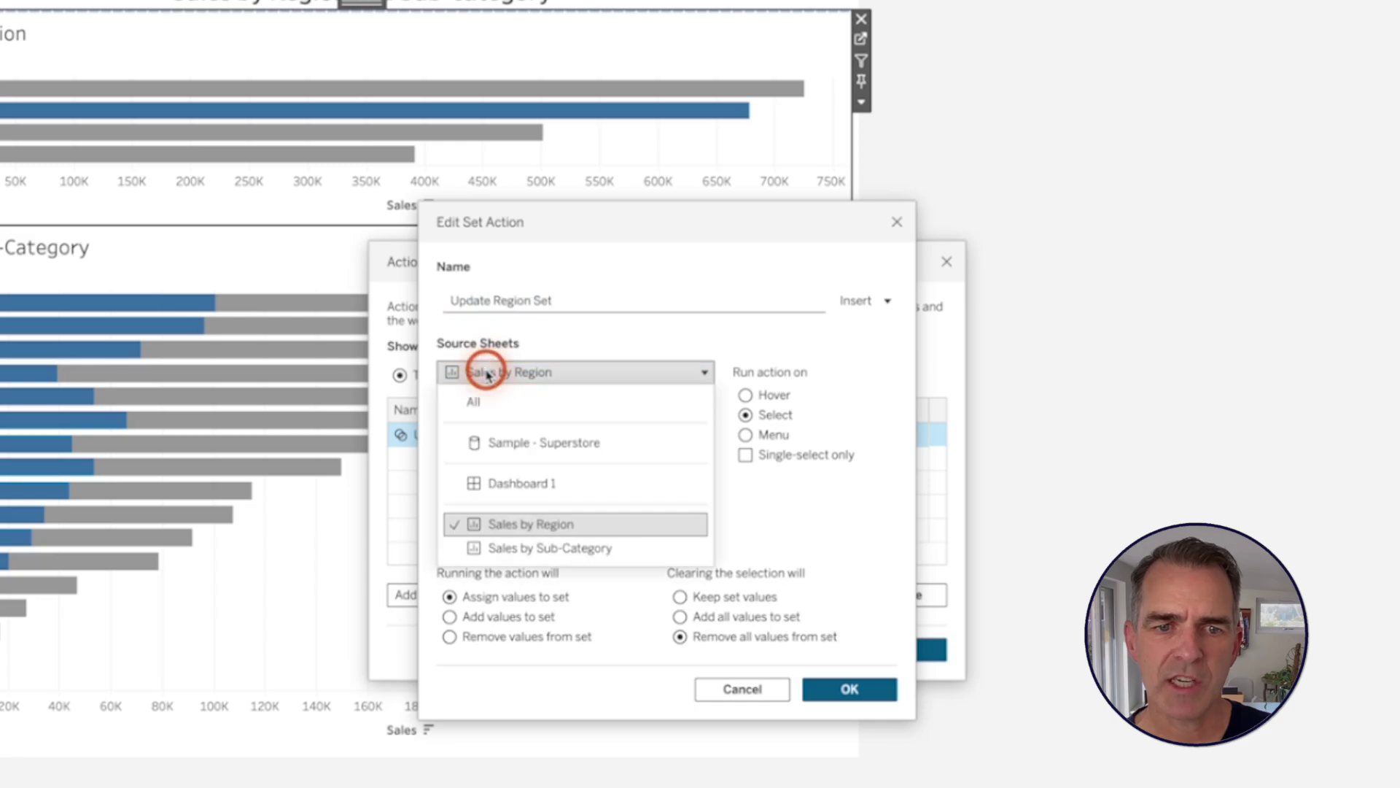
pyautogui.click(505, 483)
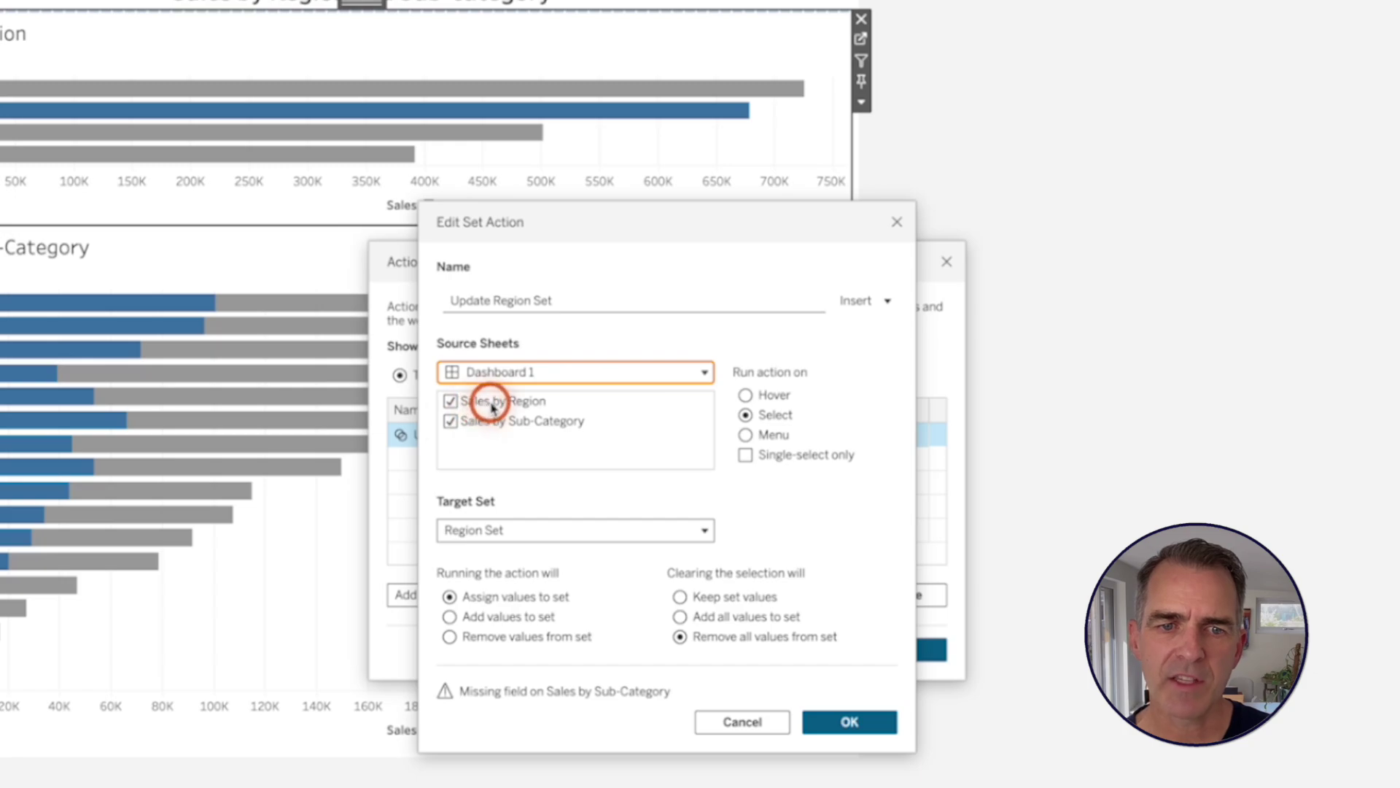
# Exclude Sales by Sub-Category as an action source, save, and select West to check highlighting.
pyautogui.click(451, 422)
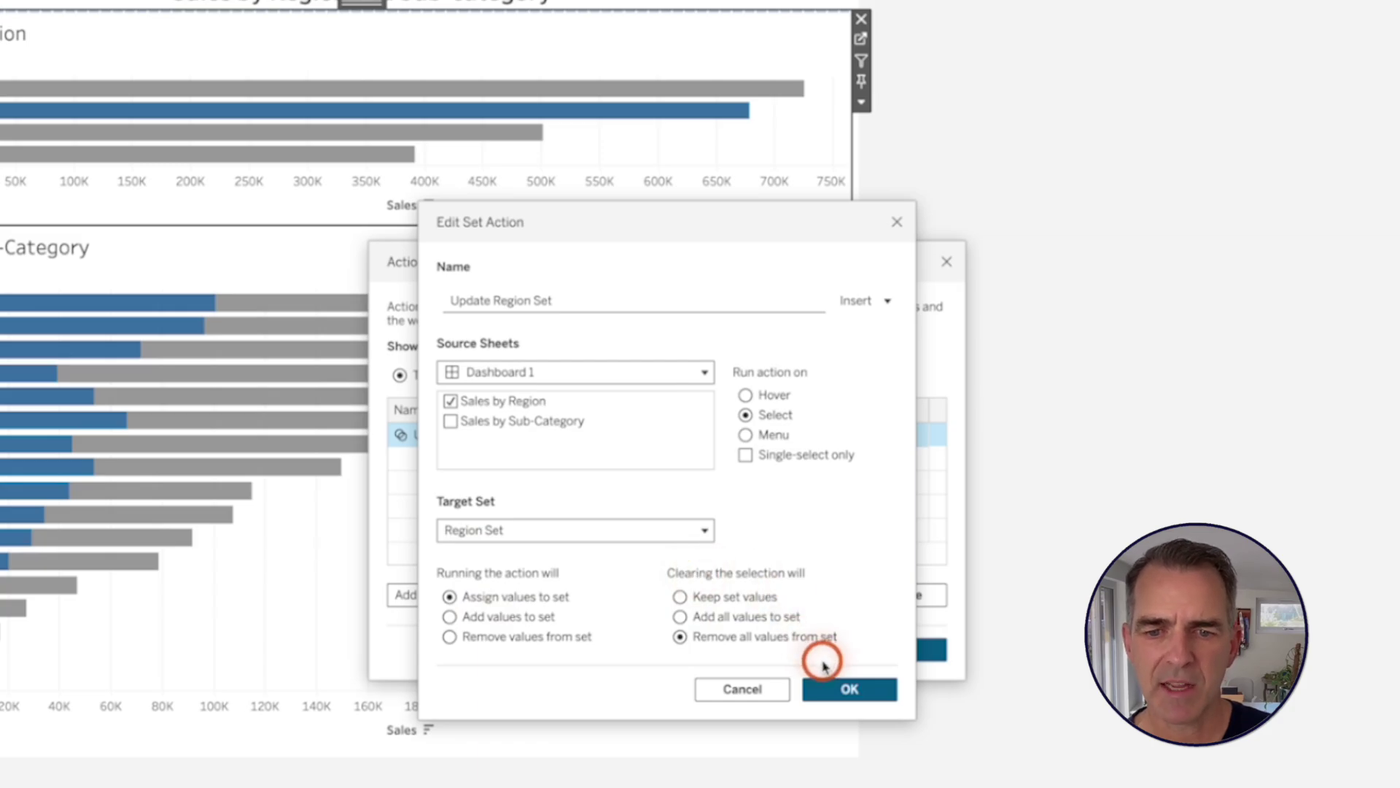
pyautogui.click(840, 689)
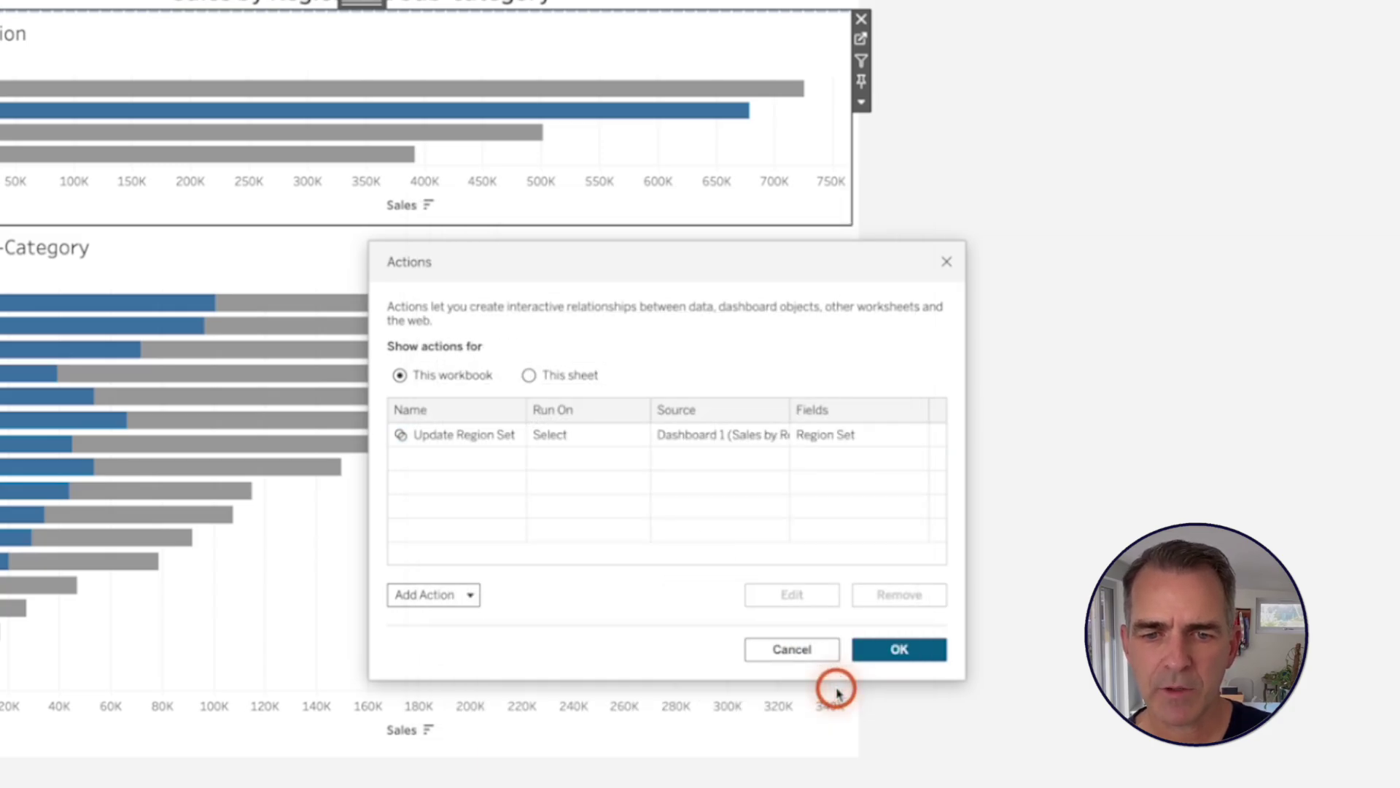
pyautogui.click(885, 646)
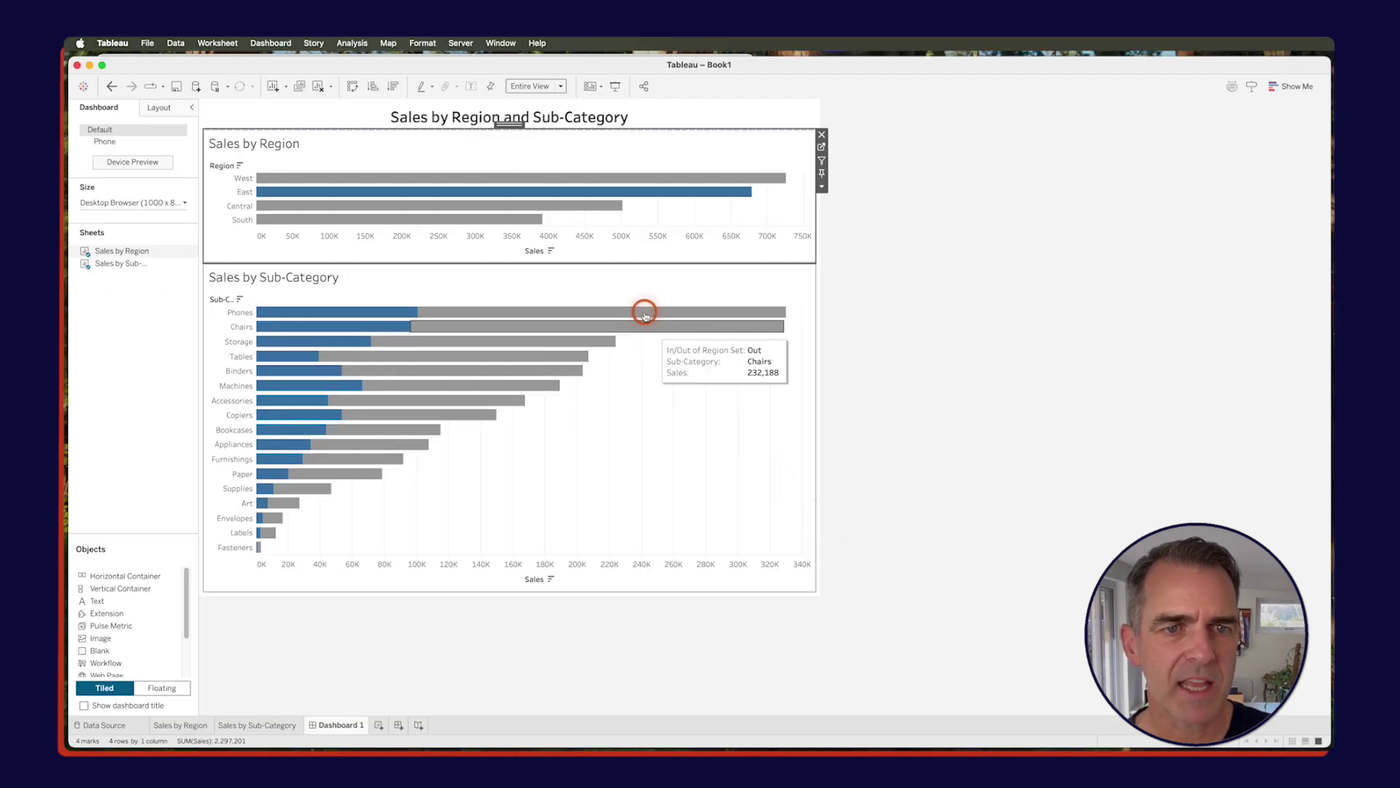
pyautogui.click(626, 178)
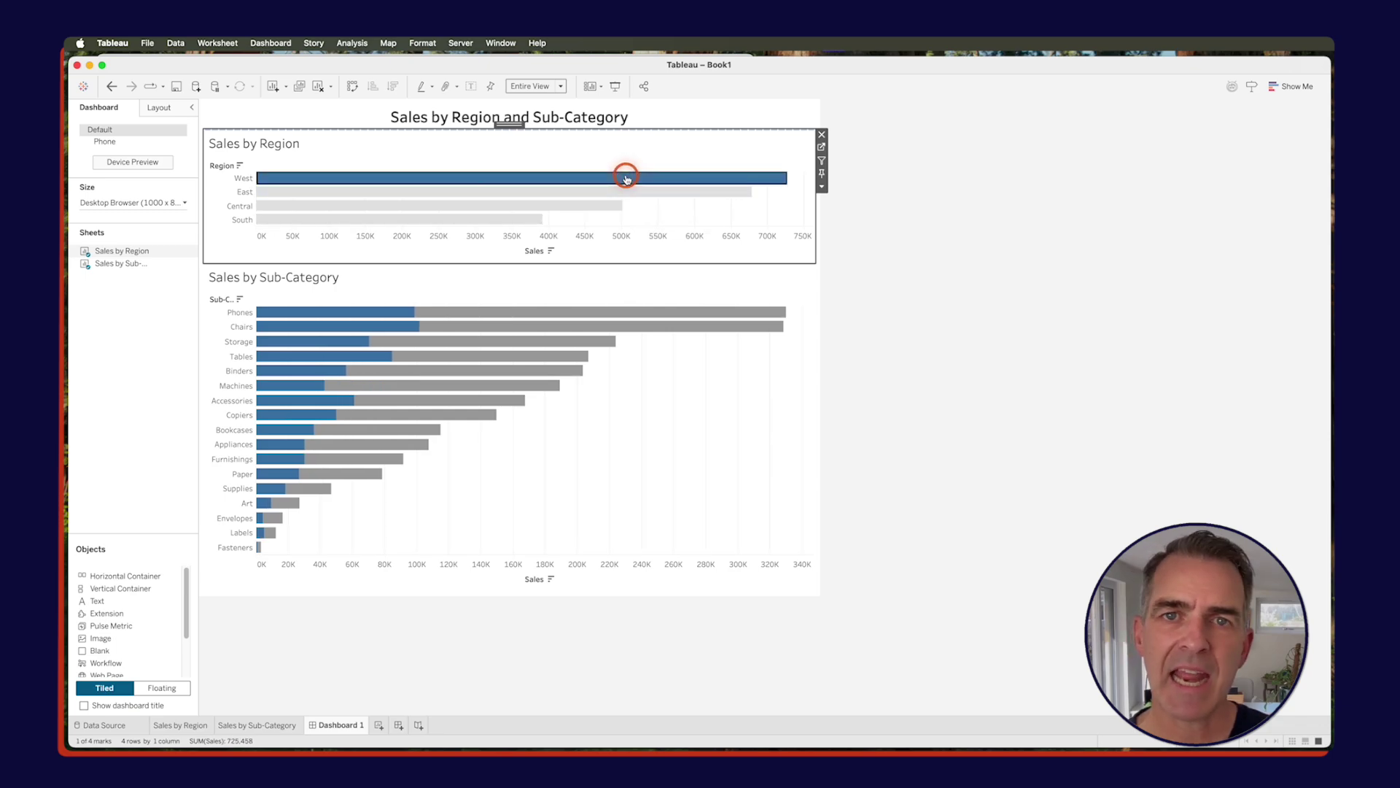